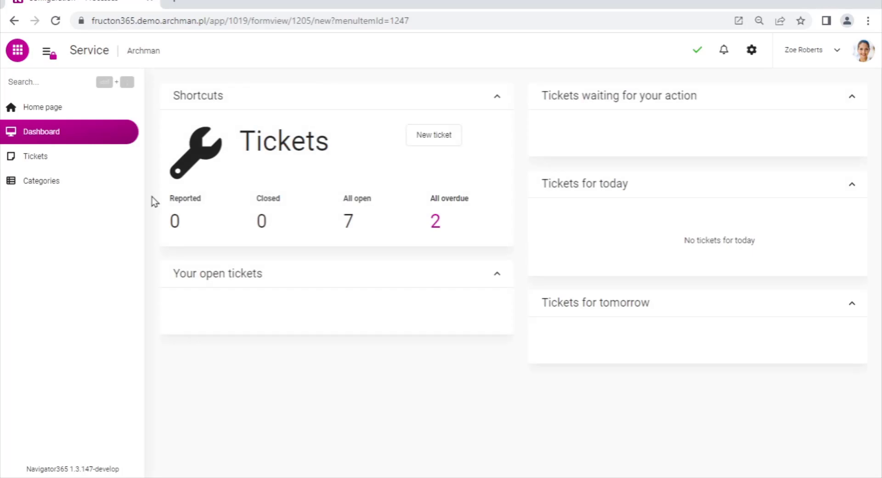
# Start a new ticket from the tickets list and set its category to Cars
pyautogui.scroll(-1, 179, 198)
pyautogui.scroll(1, 185, 198)
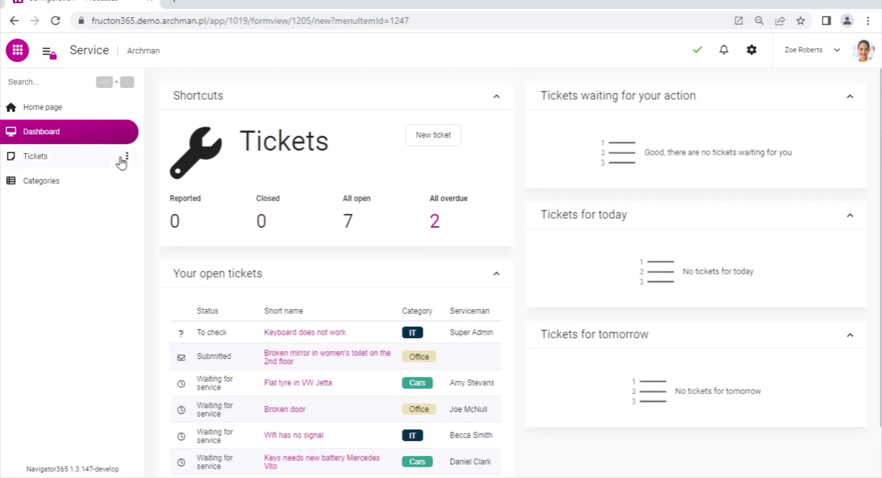
pyautogui.click(102, 159)
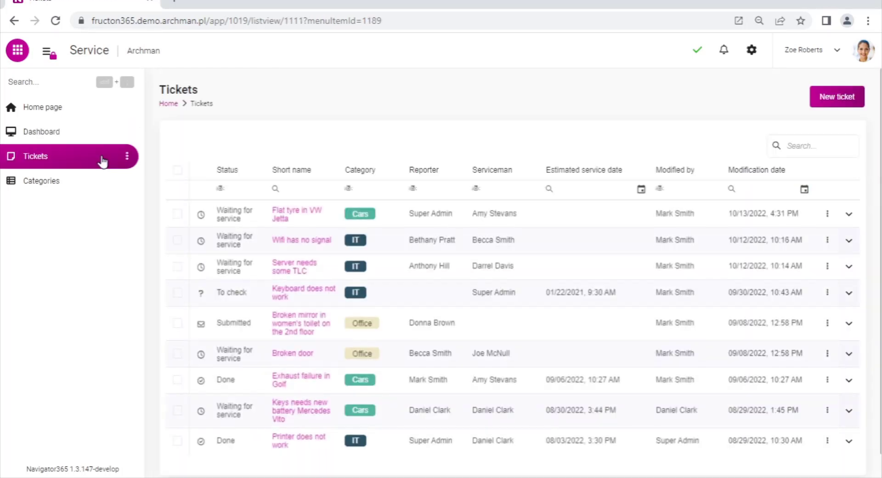
pyautogui.click(838, 97)
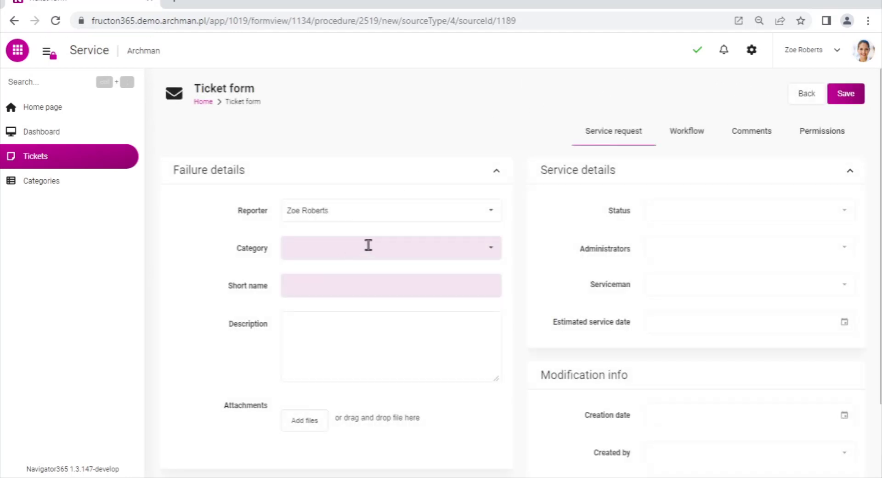
pyautogui.click(498, 249)
pyautogui.click(369, 271)
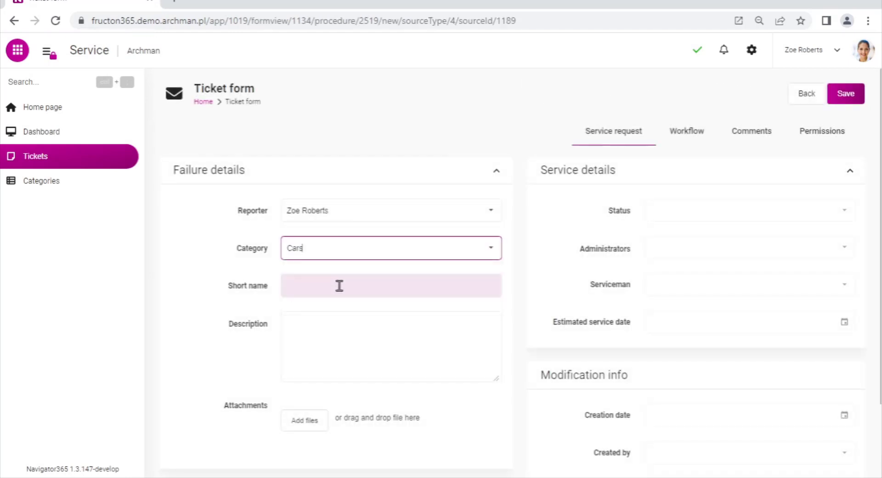
# Enter "Something's wrong with my car" as the ticket's short name and save the ticket
pyautogui.click(340, 285)
pyautogui.write("Something's wrong with")
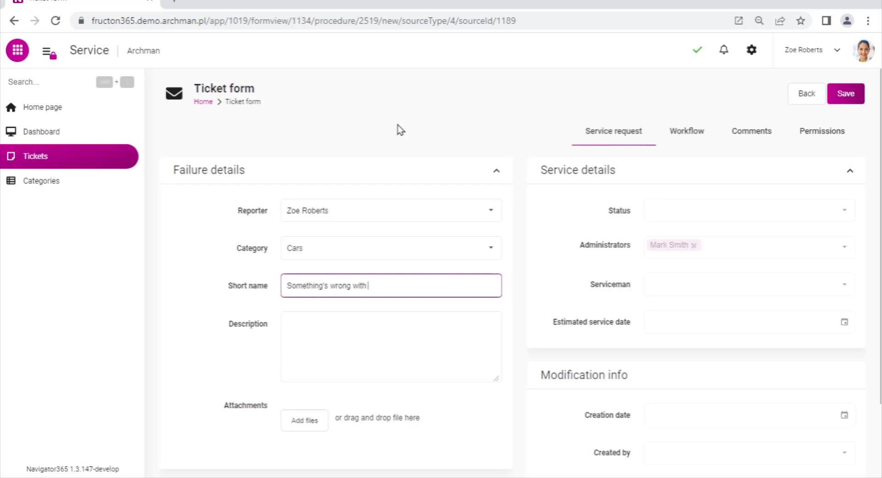
pyautogui.write('my car')
pyautogui.click(357, 337)
pyautogui.scroll(-2, 460, 332)
pyautogui.scroll(2, 480, 333)
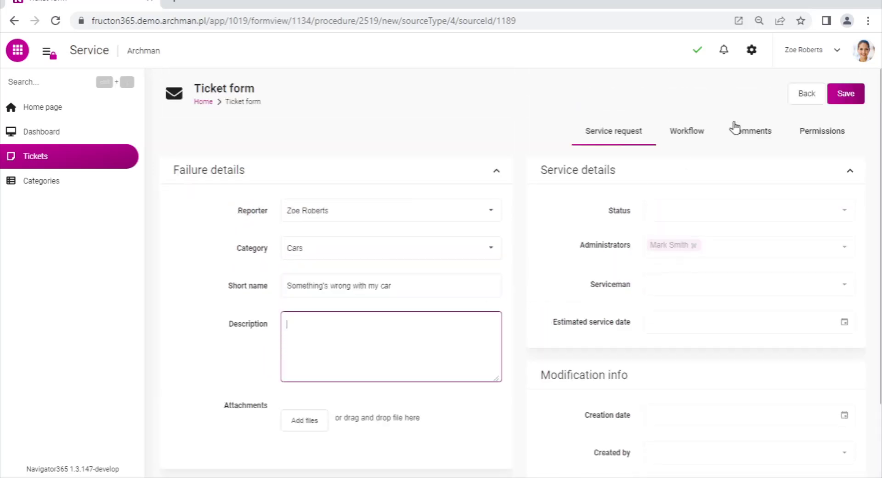
pyautogui.click(845, 97)
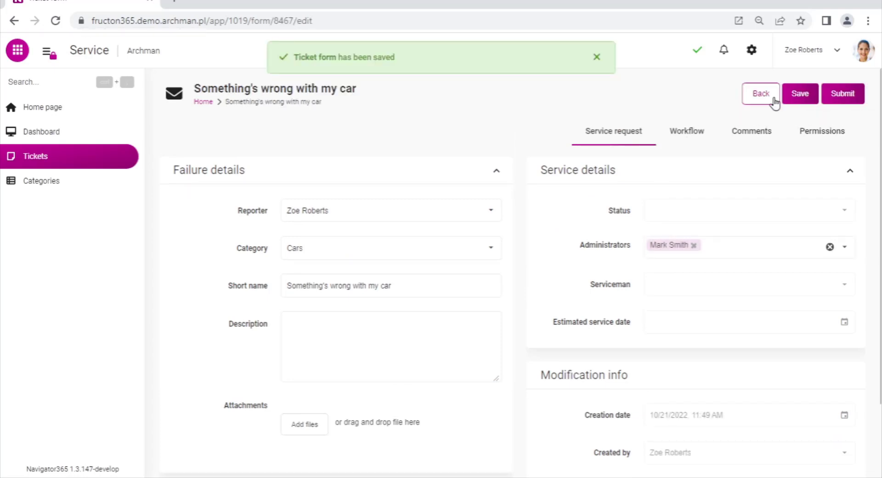
# Check the saved ticket's workflow history, and submit "Something's wrong with my car" after reopening it from the tickets list
pyautogui.click(677, 136)
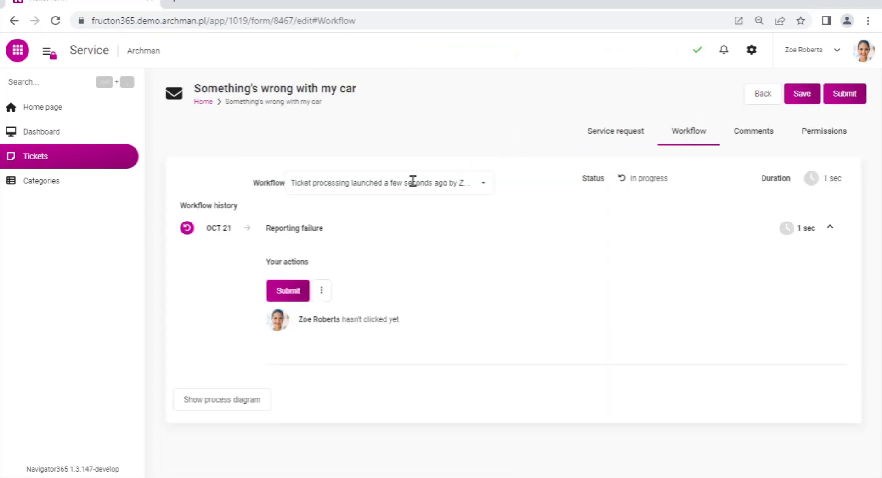
pyautogui.click(30, 158)
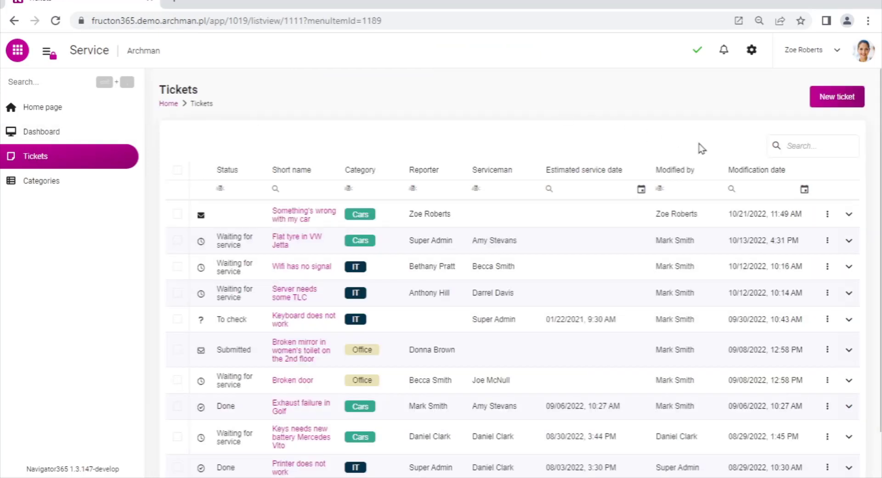
pyautogui.click(827, 214)
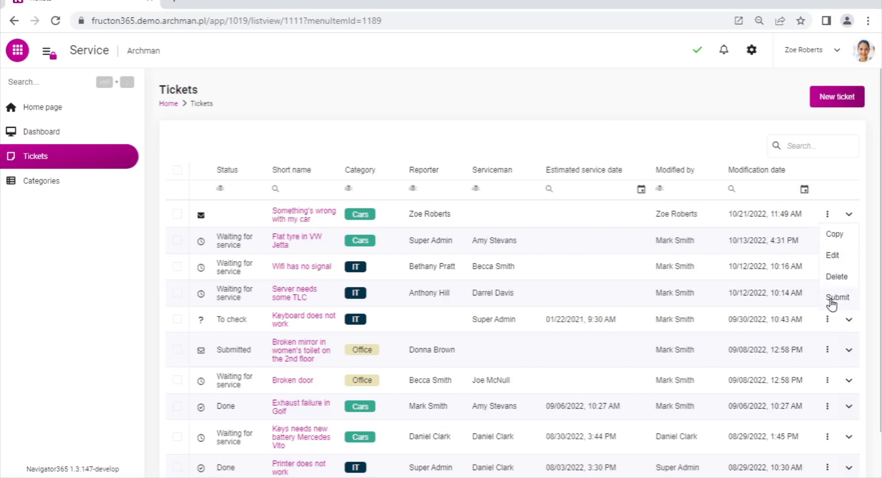
pyautogui.click(303, 214)
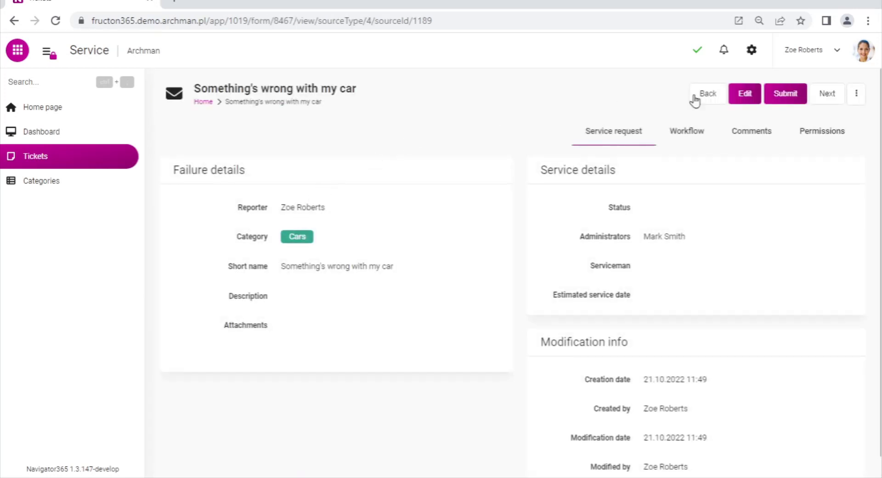
pyautogui.click(785, 93)
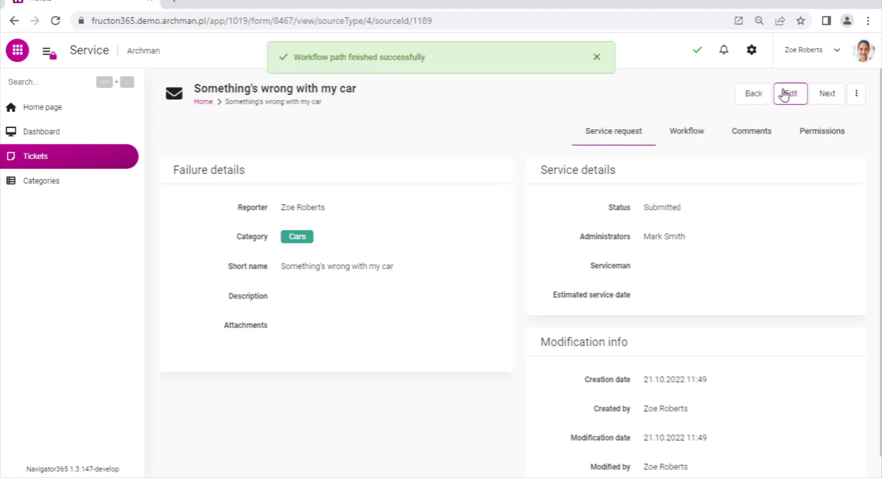
# Examine the submitted ticket's workflow history and its process diagram
pyautogui.click(687, 132)
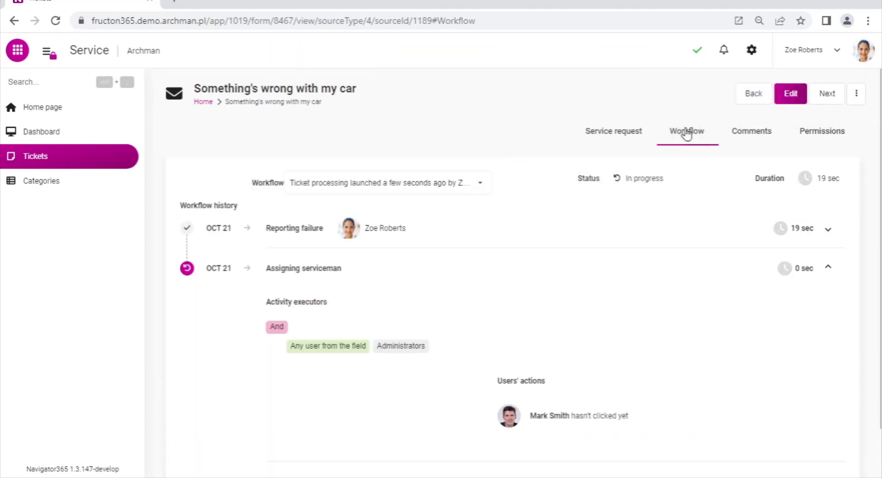
pyautogui.scroll(-2, 436, 213)
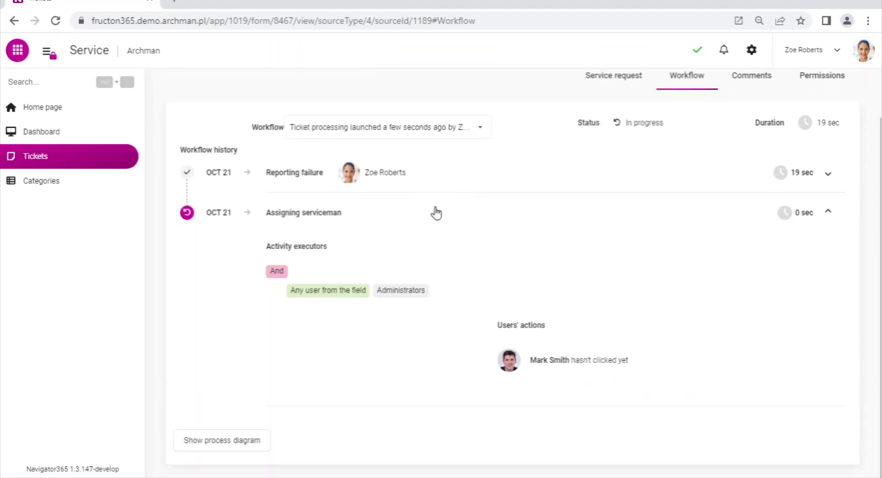
pyautogui.click(241, 440)
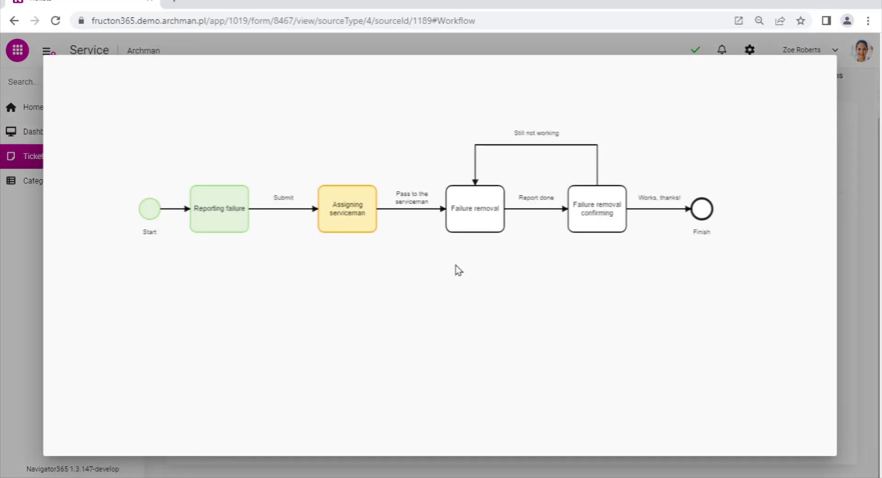
pyautogui.moveTo(458, 270); pyautogui.dragTo(461, 301)
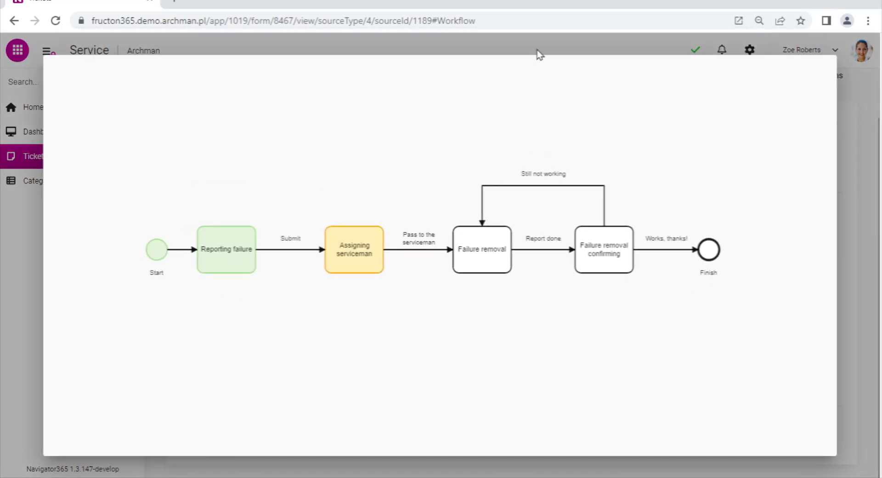
pyautogui.click(549, 52)
pyautogui.scroll(2, 625, 147)
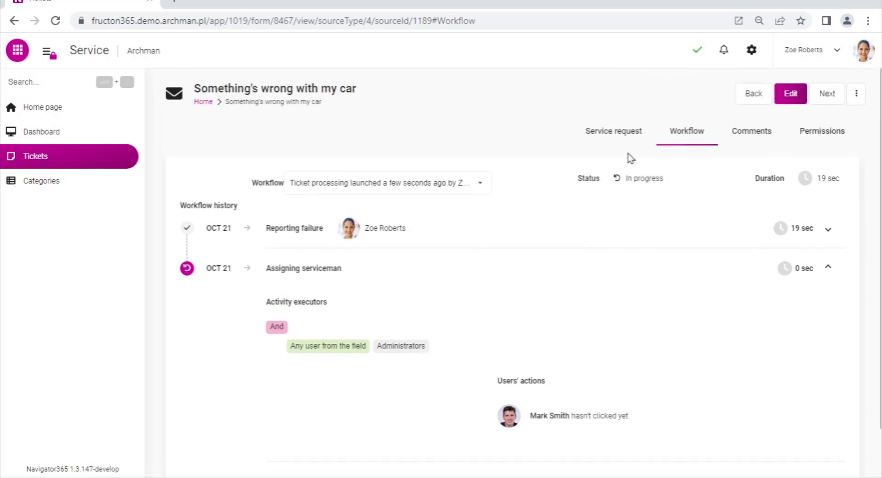
# Create a process in the app configuration, named "My new process" with the description "This is my new process!"
pyautogui.click(750, 50)
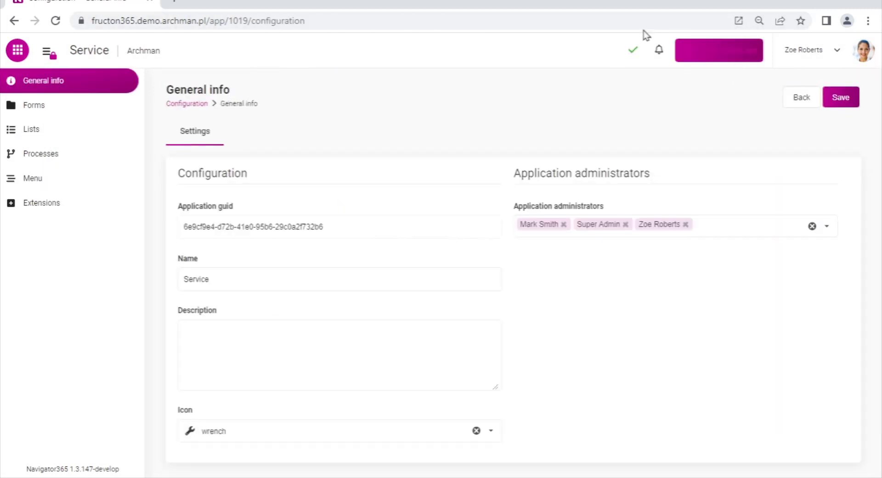
pyautogui.click(54, 155)
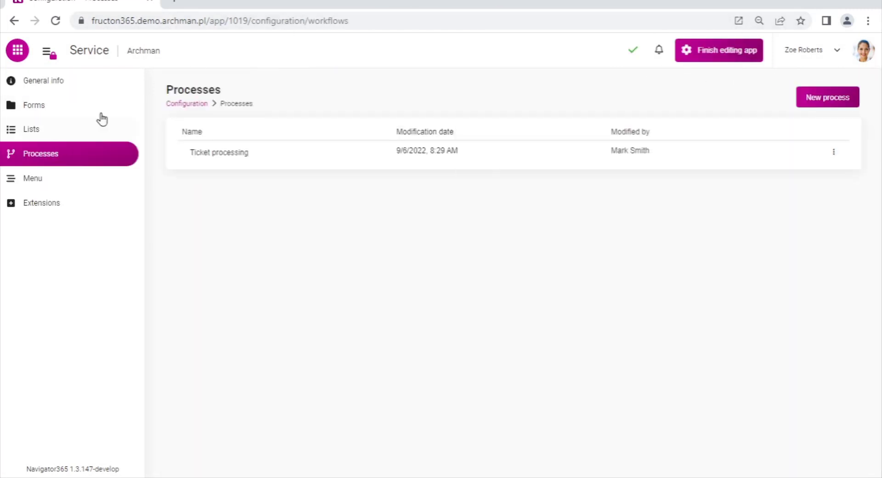
pyautogui.click(805, 97)
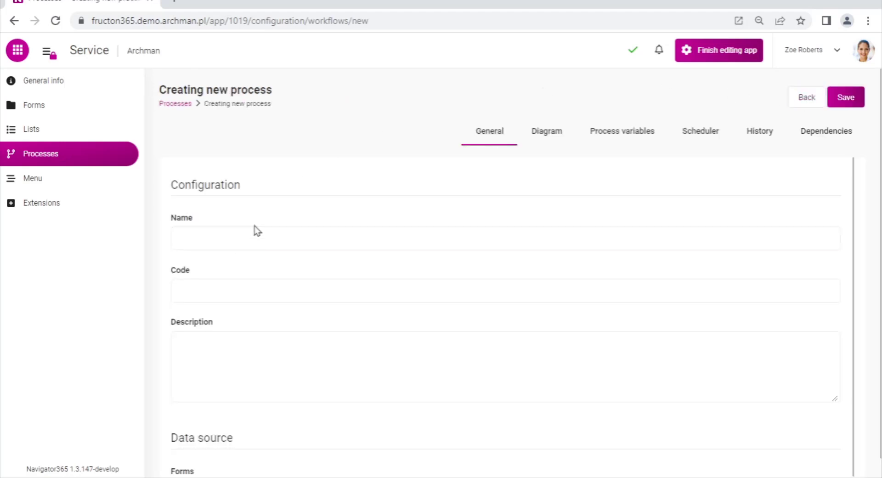
pyautogui.click(228, 238)
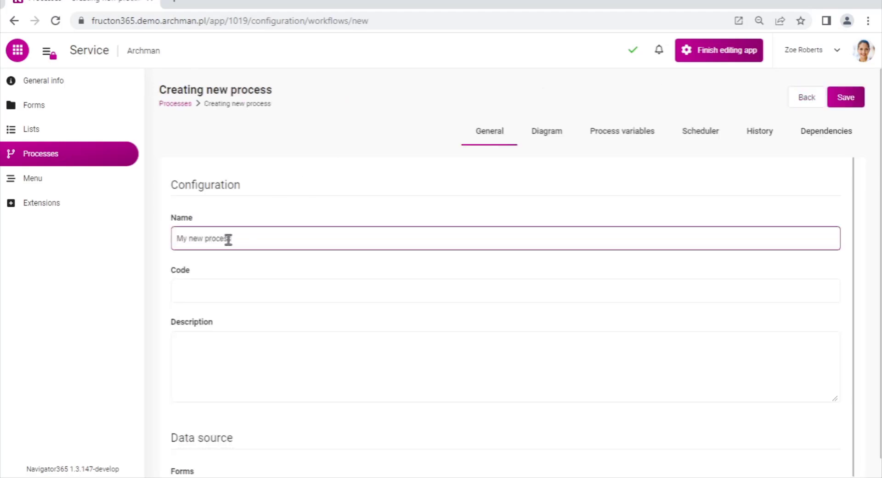
pyautogui.click(220, 323)
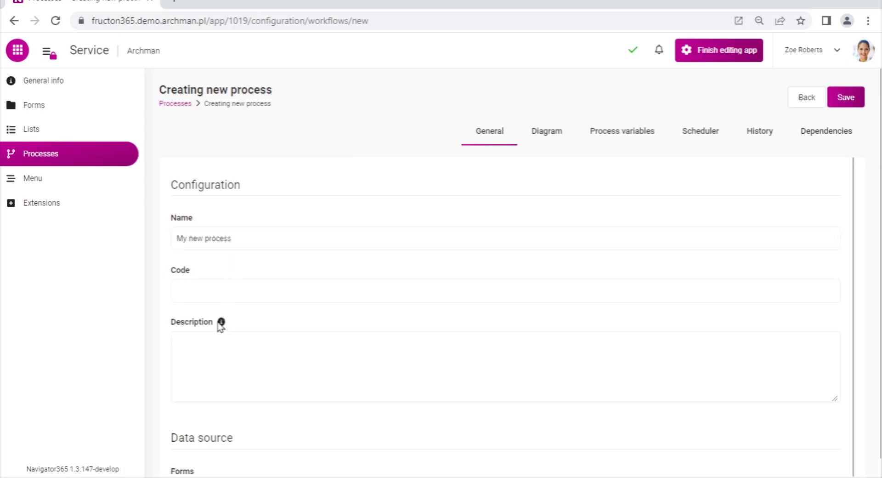
pyautogui.click(201, 366)
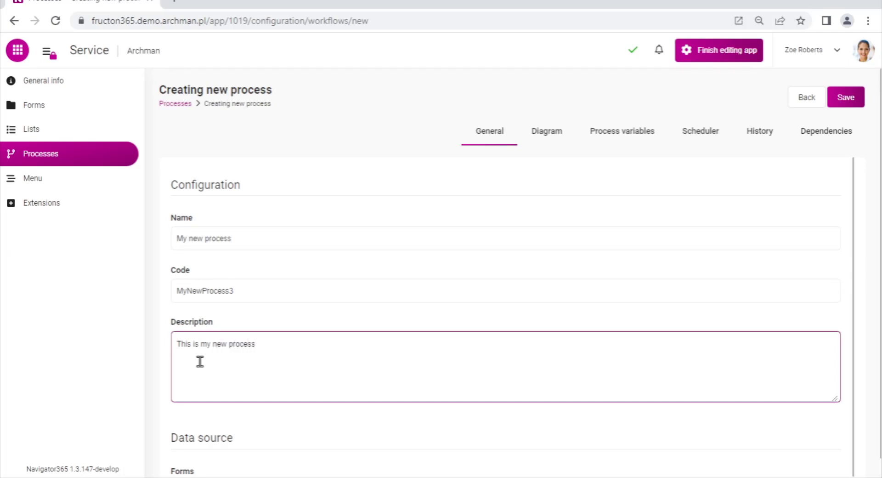
pyautogui.click(523, 434)
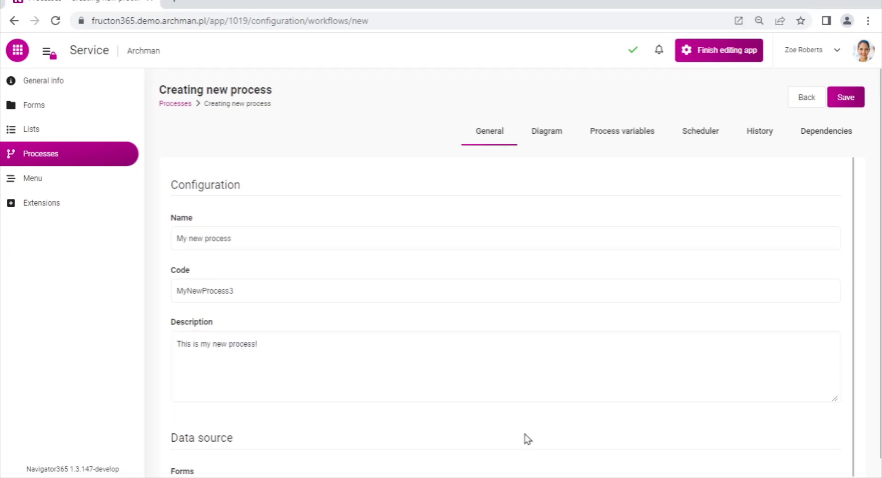
# Assign the Ticket form as the new process's data source and save the process
pyautogui.scroll(-1, 528, 437)
pyautogui.click(824, 466)
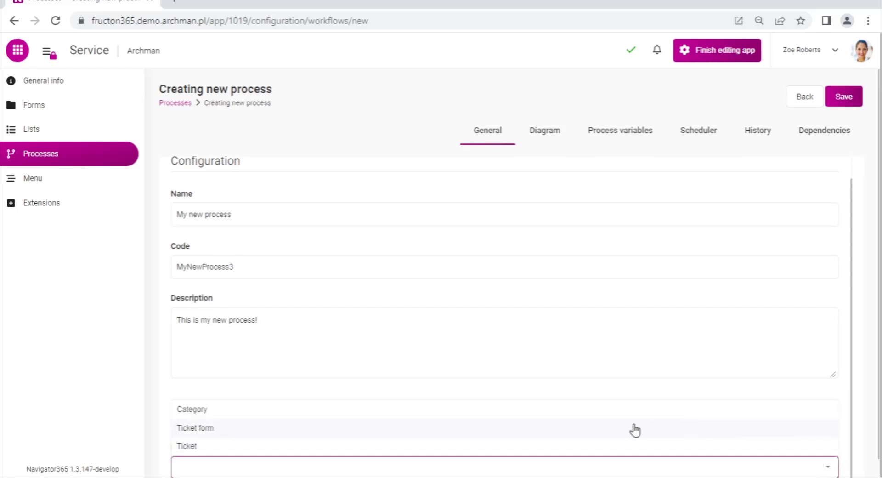
pyautogui.click(612, 446)
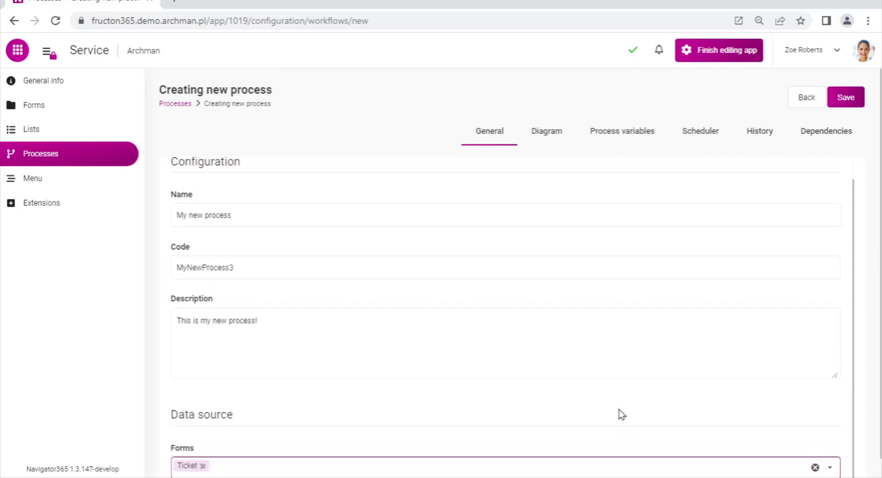
pyautogui.click(845, 104)
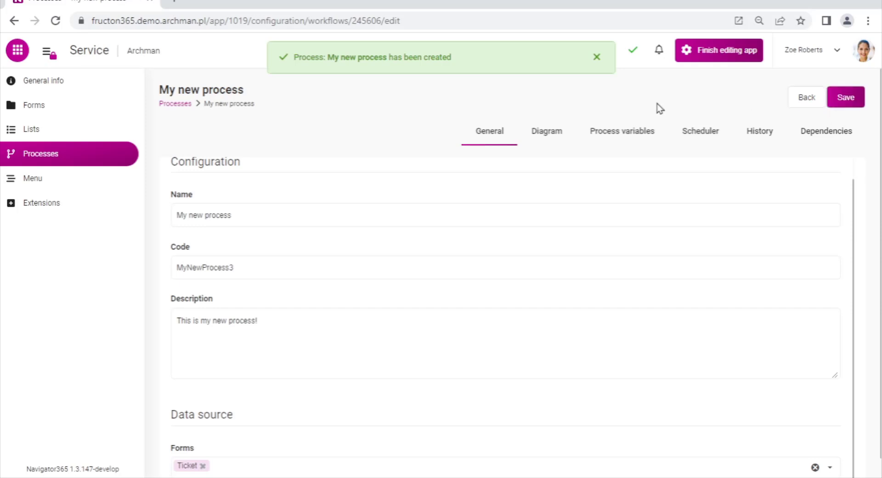
# Place a start event and an activity on the process diagram and connect the start to the activity
pyautogui.click(548, 135)
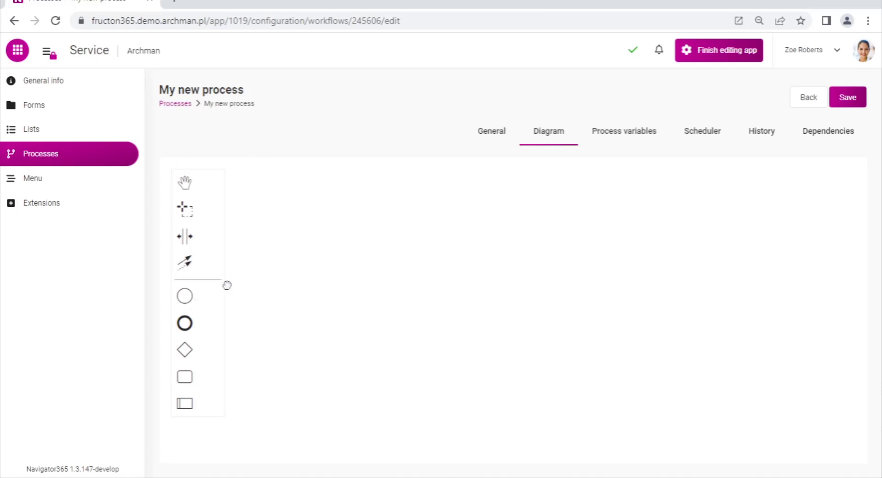
pyautogui.moveTo(227, 285); pyautogui.dragTo(293, 310)
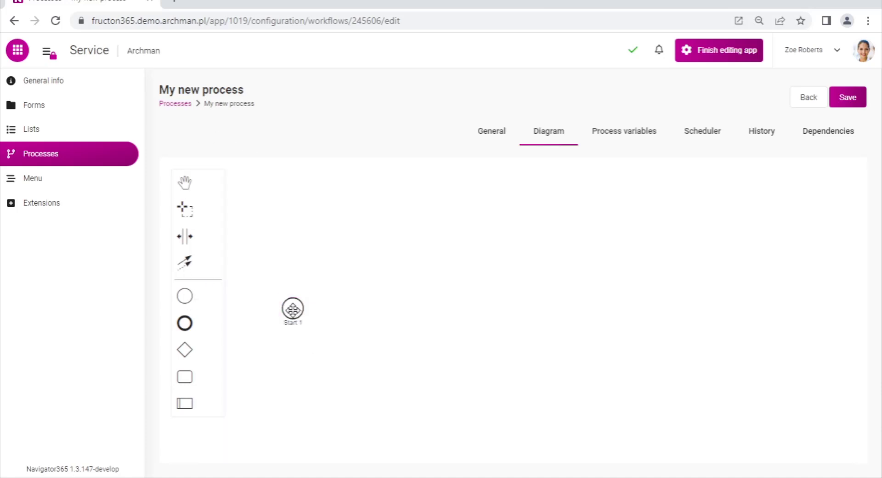
pyautogui.moveTo(186, 383); pyautogui.dragTo(380, 311)
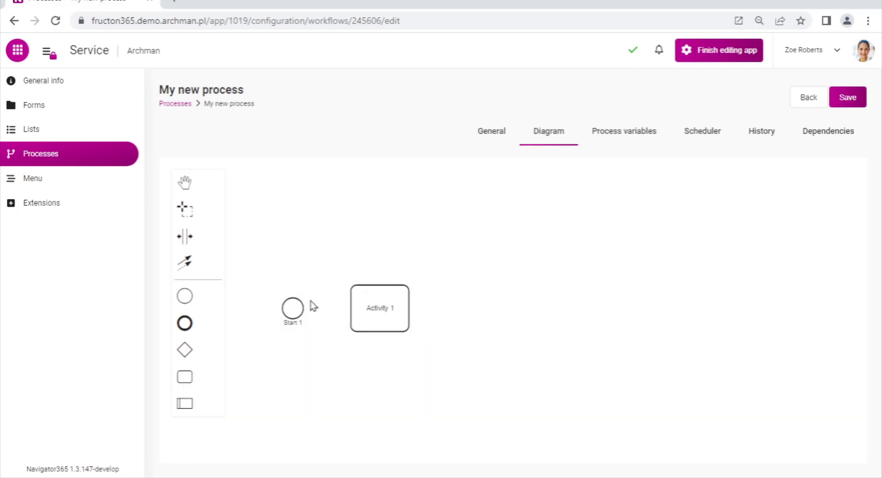
pyautogui.click(292, 310)
pyautogui.moveTo(319, 332); pyautogui.dragTo(351, 315)
# Add a logic gate beyond the activity and connect the activity to it
pyautogui.moveTo(186, 349); pyautogui.dragTo(483, 308)
pyautogui.click(404, 319)
pyautogui.moveTo(423, 326); pyautogui.dragTo(480, 310)
# Attach two finish events to the logic gate and move the Reject label above the horizontal part of its path
pyautogui.click(485, 309)
pyautogui.click(512, 297)
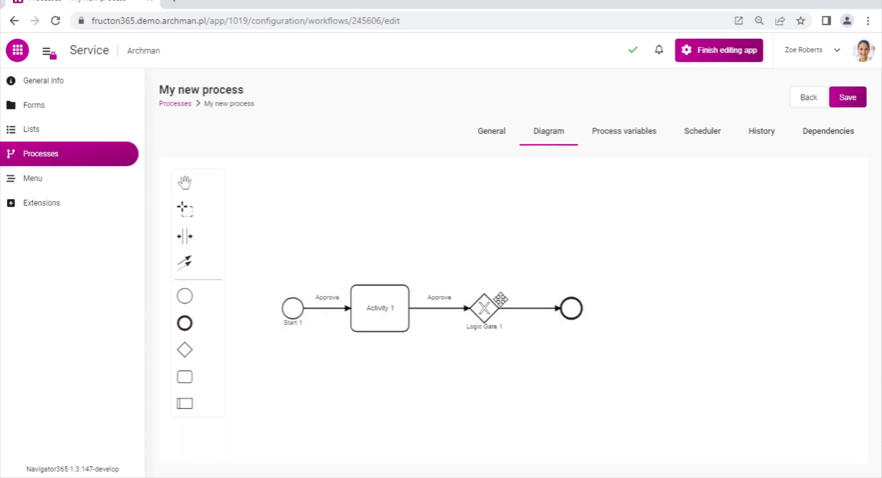
pyautogui.click(499, 302)
pyautogui.click(511, 297)
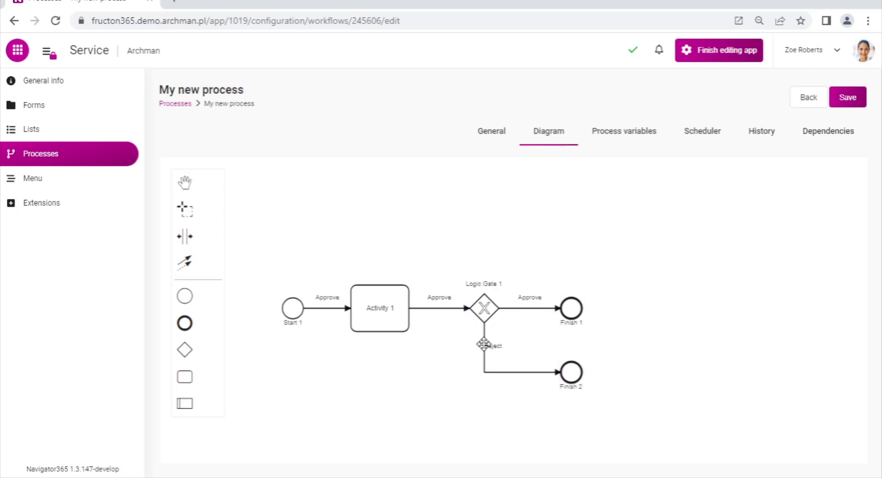
pyautogui.moveTo(484, 343); pyautogui.dragTo(529, 361)
pyautogui.click(633, 340)
# Open the settings of Activity 1 on the diagram and show its general properties
pyautogui.click(375, 307)
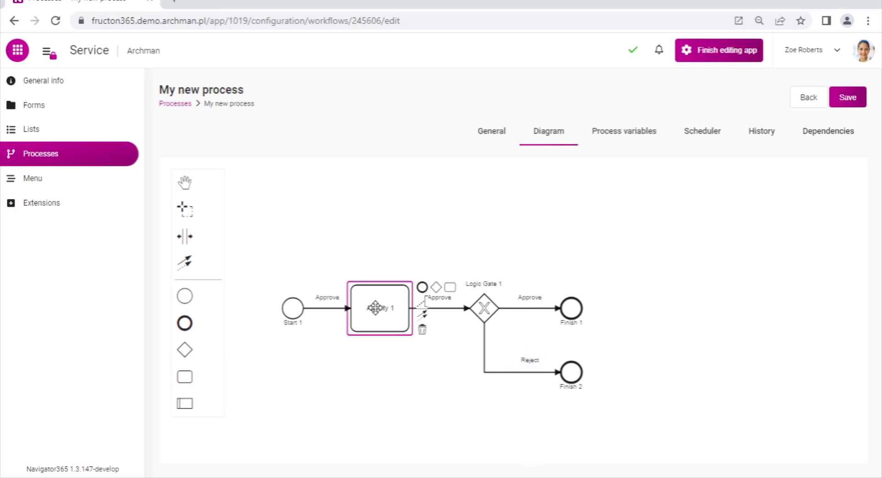
pyautogui.doubleClick(375, 307)
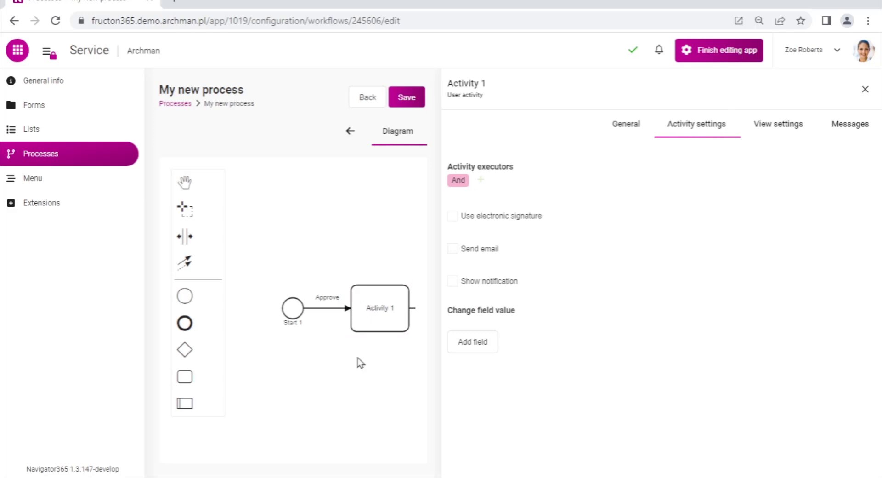
pyautogui.moveTo(358, 363); pyautogui.dragTo(299, 447)
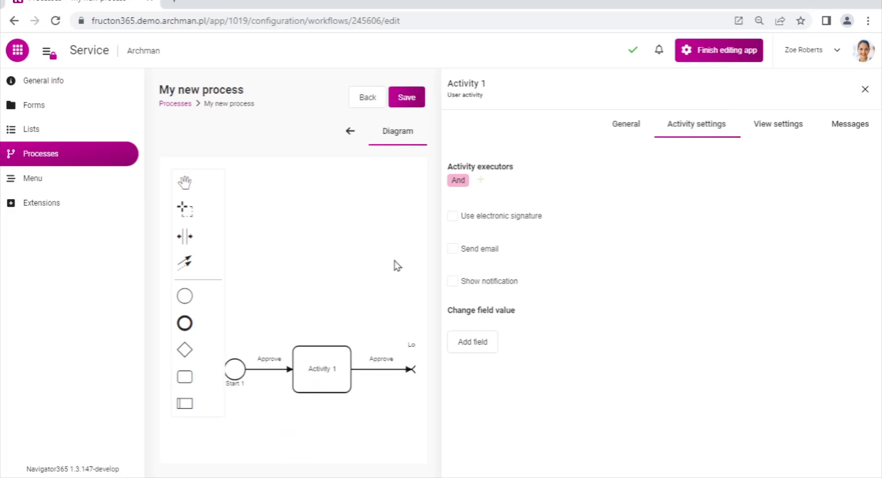
pyautogui.click(625, 124)
pyautogui.scroll(-1, 755, 293)
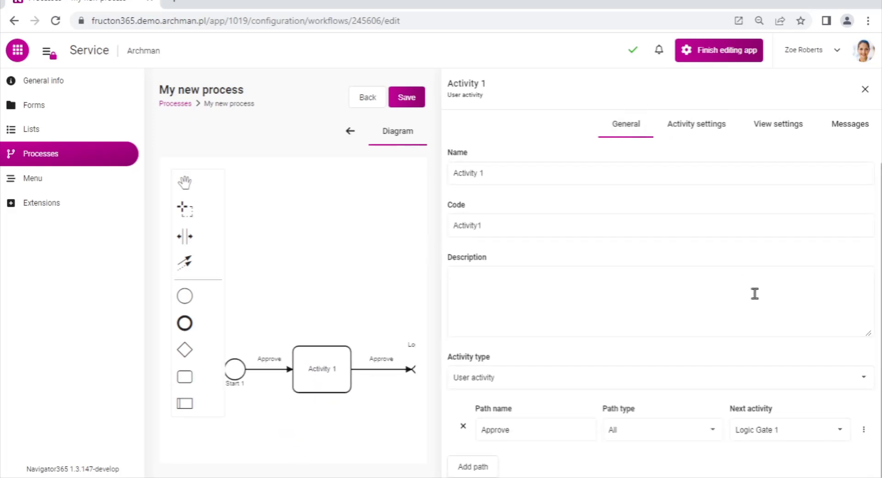
# Change the activity type of Activity 1 to Create document and view its activity settings
pyautogui.click(872, 384)
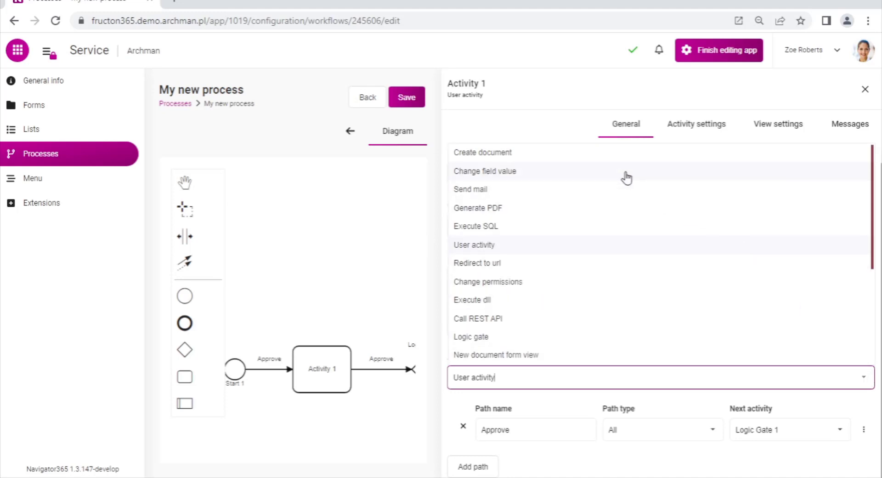
pyautogui.click(605, 156)
pyautogui.click(767, 124)
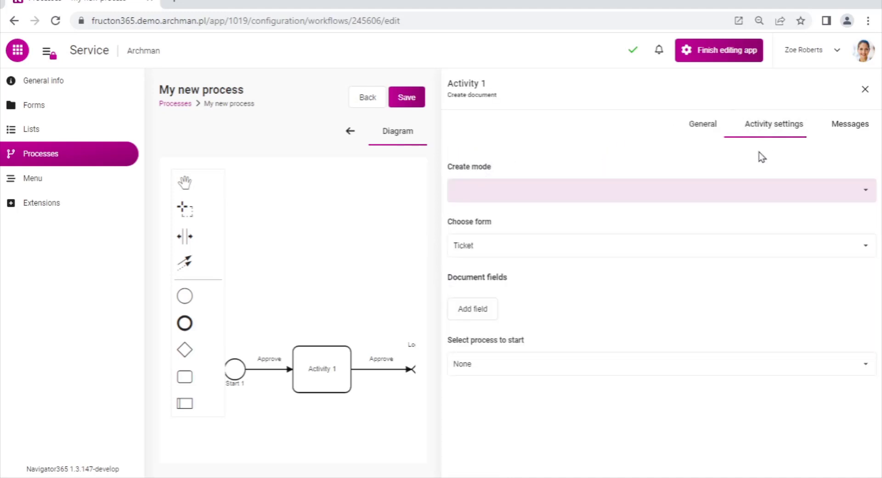
# Change the activity type to Send mail and look through its message settings and mail account configuration
pyautogui.click(703, 132)
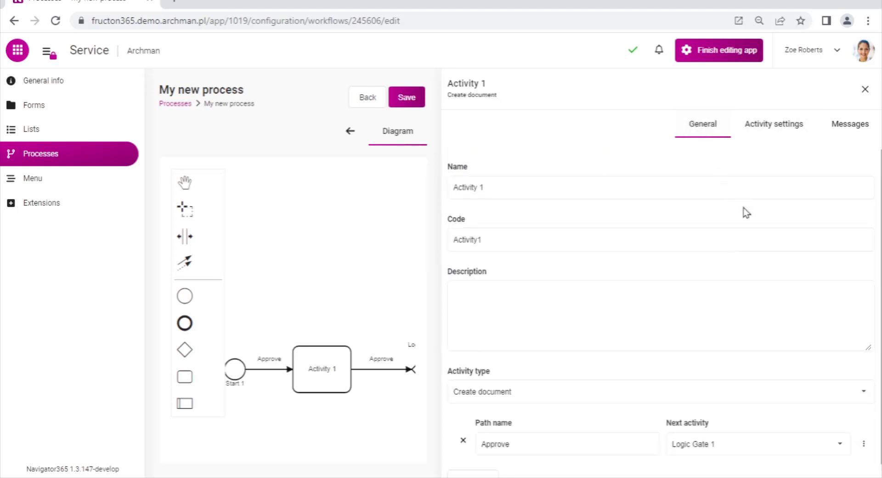
pyautogui.click(864, 391)
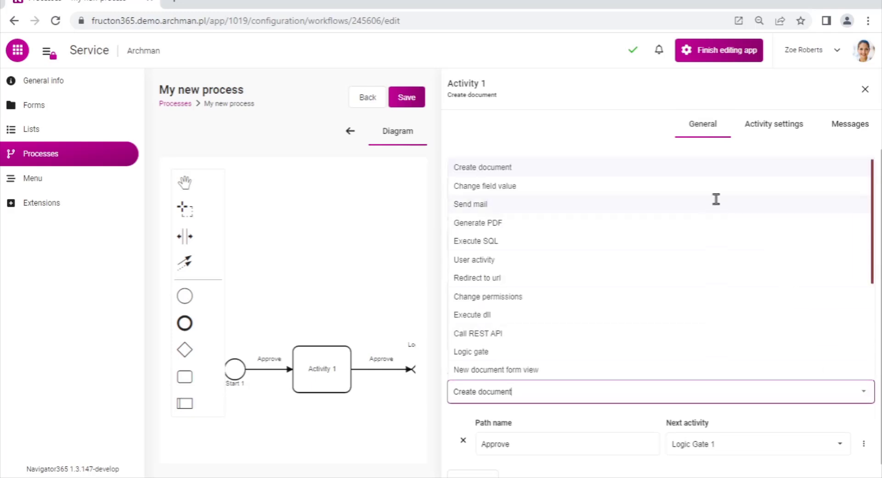
pyautogui.click(716, 204)
pyautogui.click(753, 134)
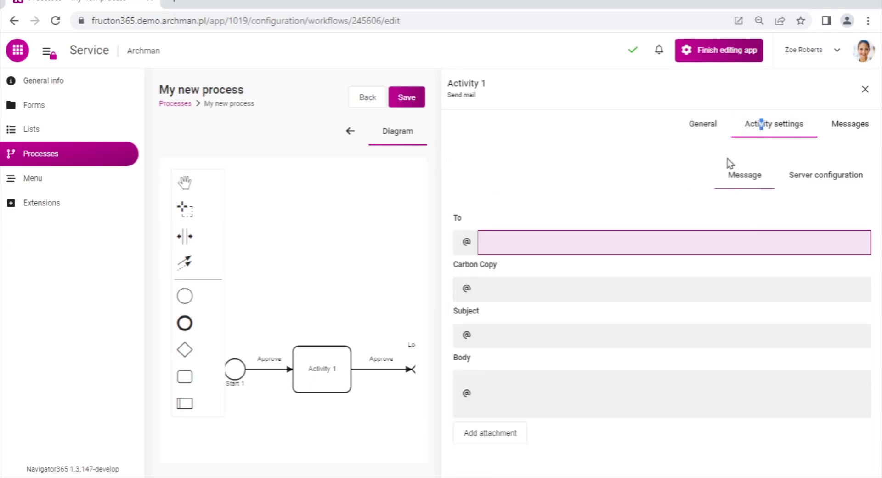
pyautogui.click(819, 184)
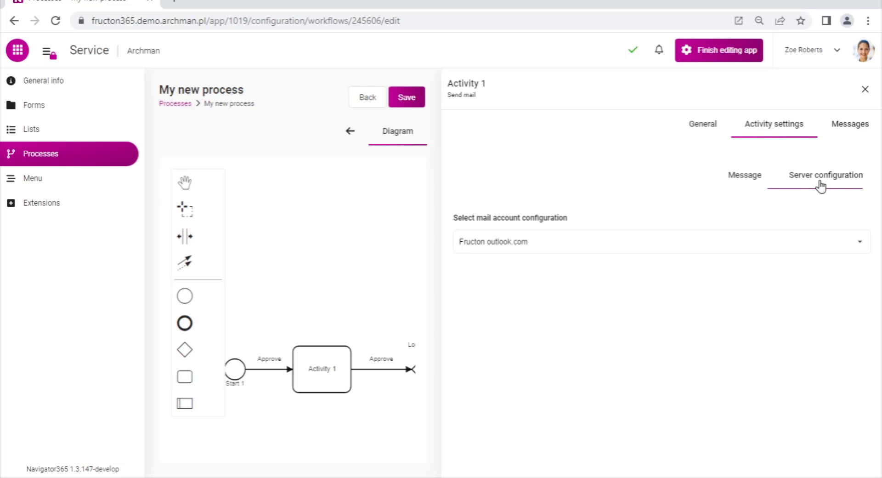
pyautogui.click(858, 245)
pyautogui.click(859, 247)
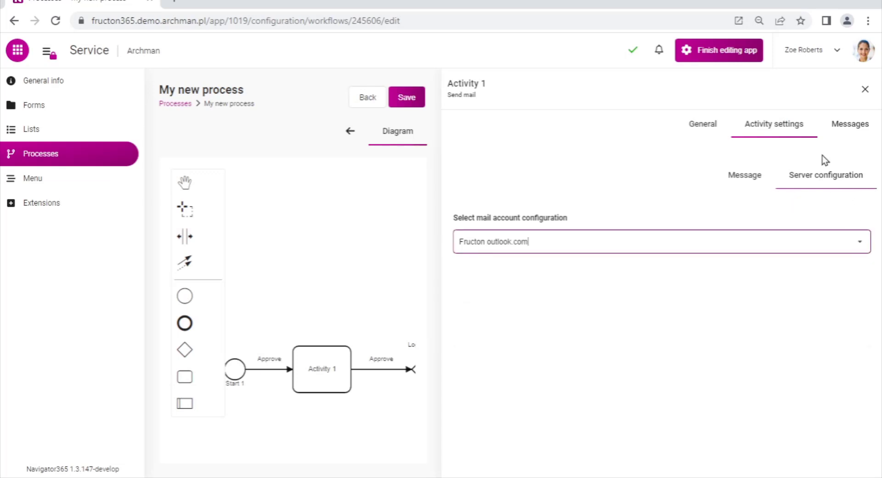
# Change the activity type to Generate PDF and review its template and output file settings
pyautogui.click(704, 123)
pyautogui.click(865, 397)
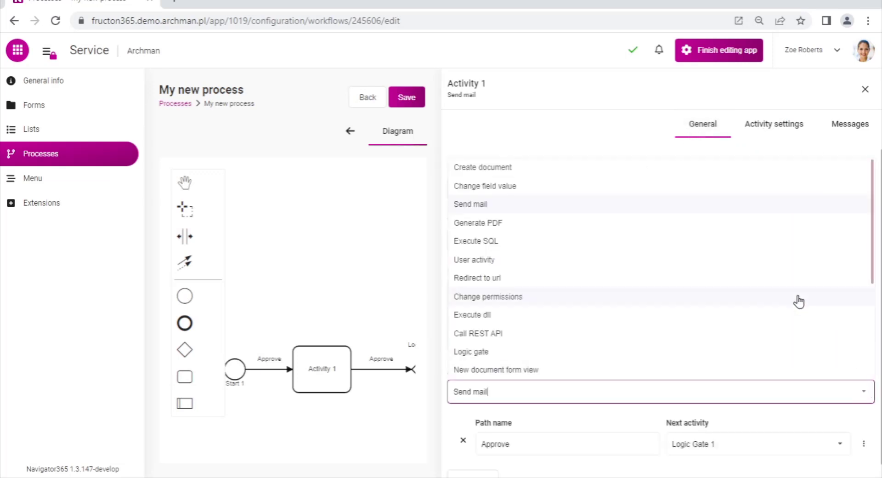
pyautogui.click(681, 224)
pyautogui.click(765, 124)
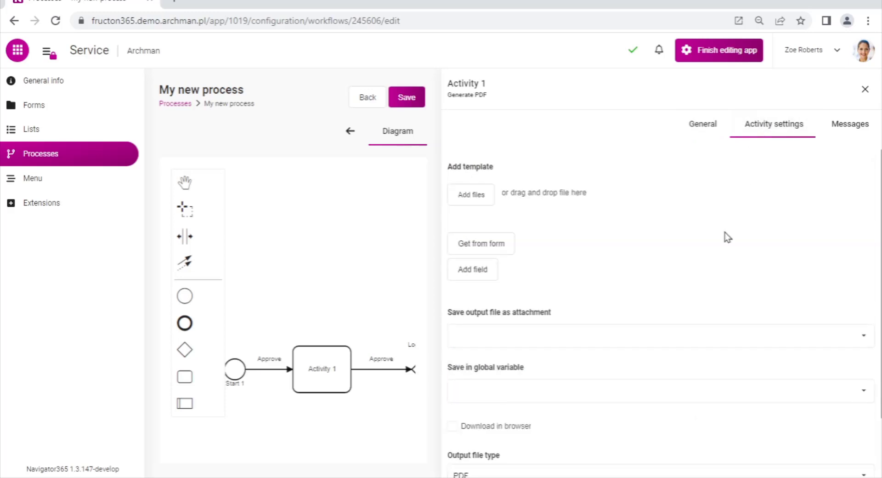
pyautogui.scroll(-2, 712, 252)
pyautogui.scroll(2, 713, 252)
# Change the activity type to Call REST API and view its request configuration
pyautogui.click(691, 127)
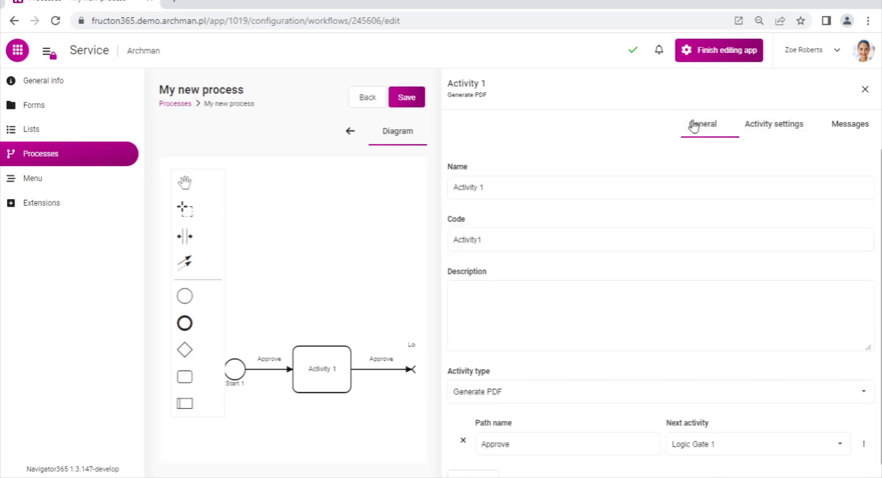
pyautogui.click(864, 392)
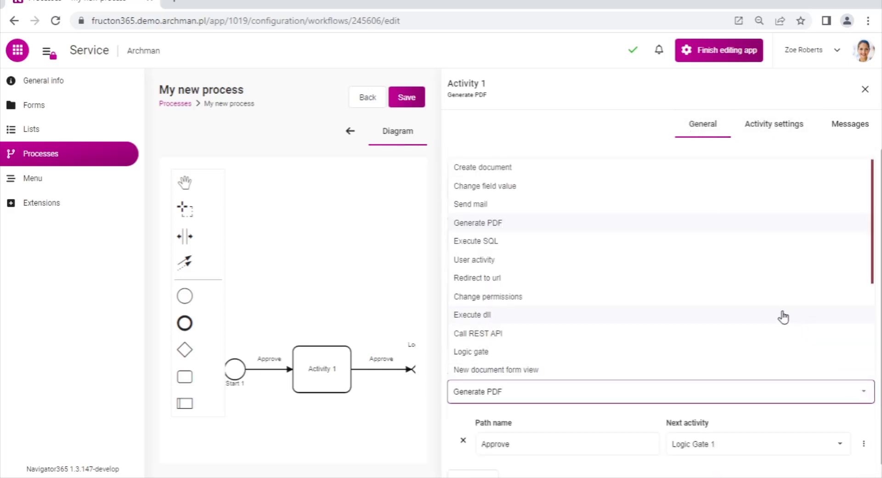
pyautogui.click(703, 333)
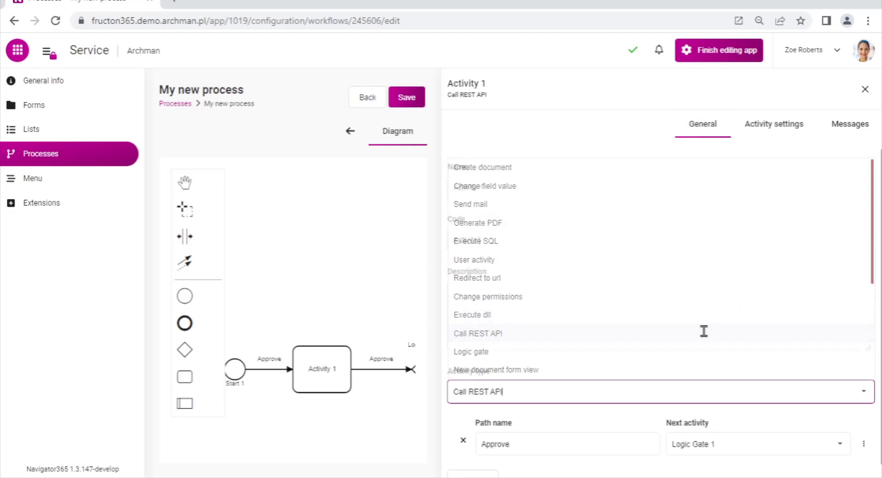
pyautogui.click(765, 133)
# Try the Basic authorization type for the REST API call and switch it to Token
pyautogui.click(827, 179)
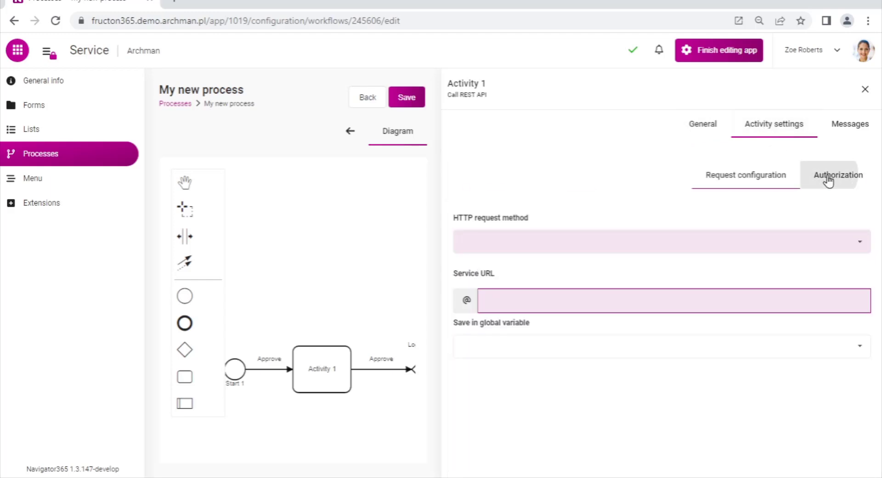
pyautogui.click(860, 247)
pyautogui.click(691, 283)
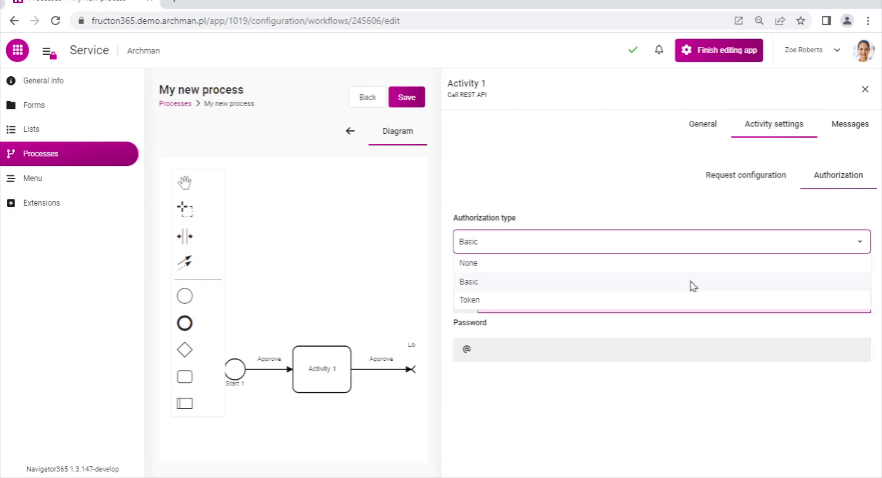
pyautogui.click(863, 248)
pyautogui.click(712, 299)
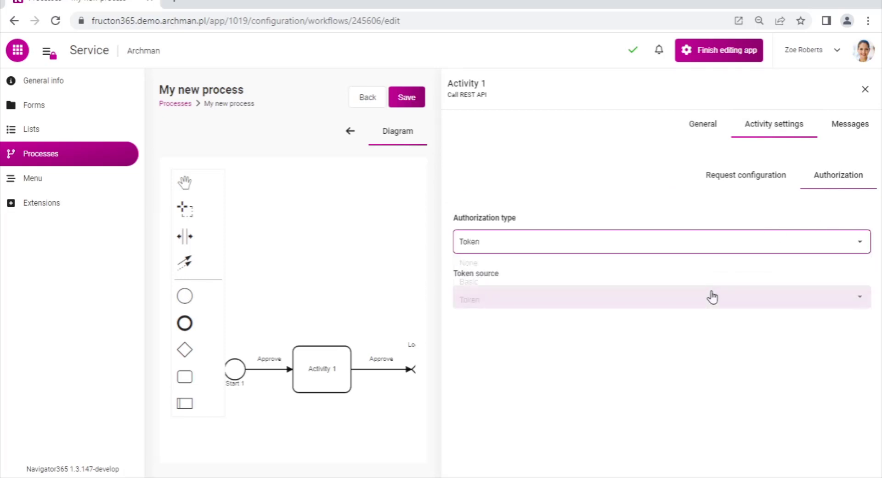
# Set the activity type to User activity and the Approve path's type to All
pyautogui.click(702, 130)
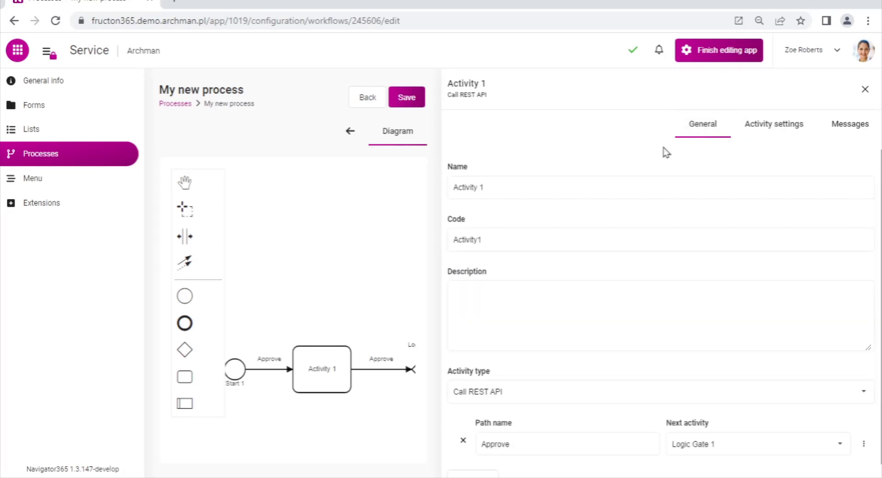
pyautogui.click(868, 379)
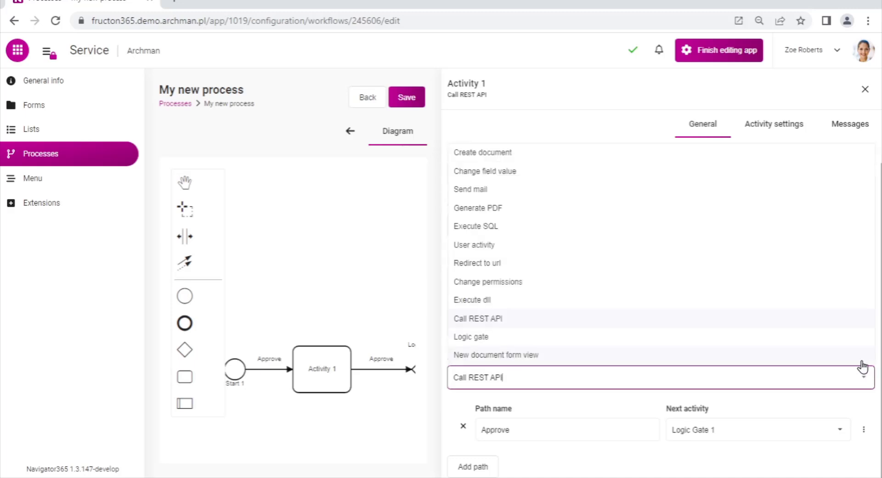
pyautogui.click(724, 251)
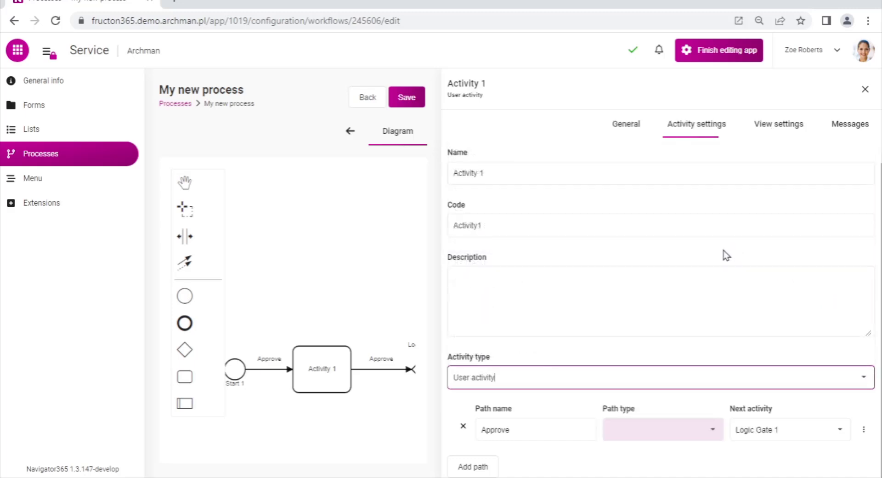
pyautogui.click(707, 434)
pyautogui.click(661, 378)
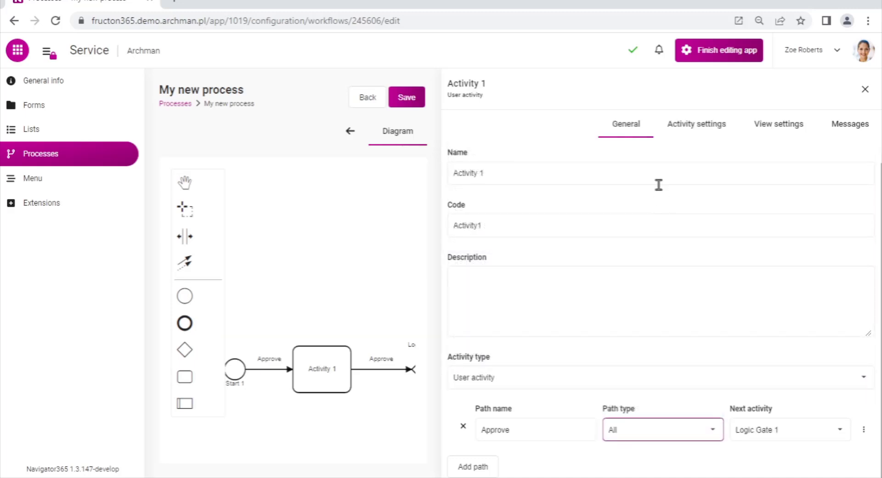
# Add Process owner as an executor of Activity 1 and save the process
pyautogui.click(698, 134)
pyautogui.click(481, 180)
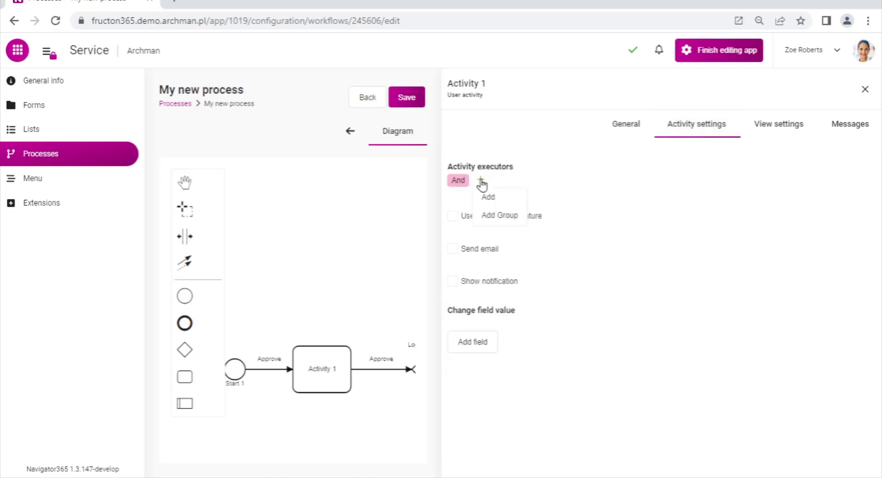
pyautogui.click(486, 199)
pyautogui.click(408, 99)
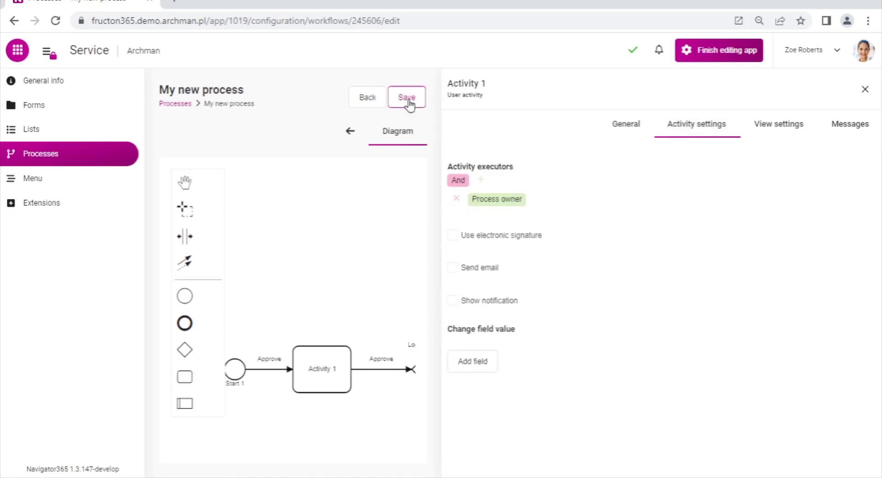
pyautogui.moveTo(367, 307); pyautogui.dragTo(408, 229)
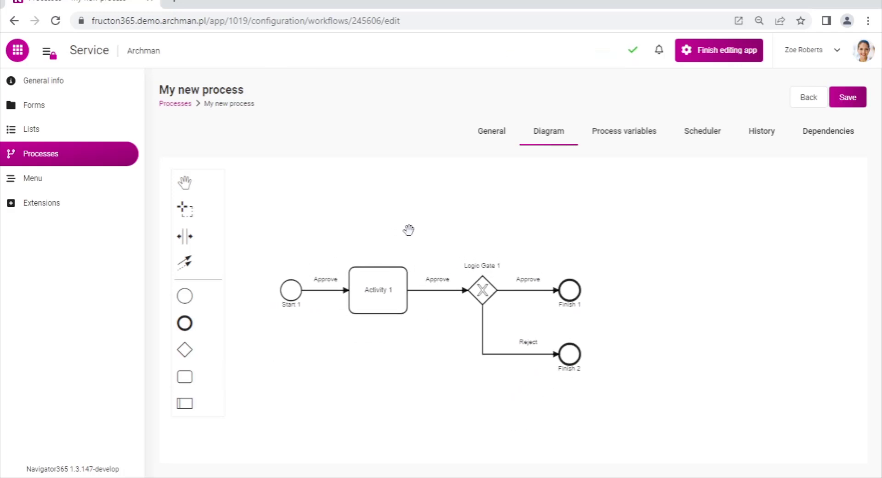
# Add a process variable named "My variable" with the value 1
pyautogui.click(632, 136)
pyautogui.click(239, 186)
pyautogui.click(236, 251)
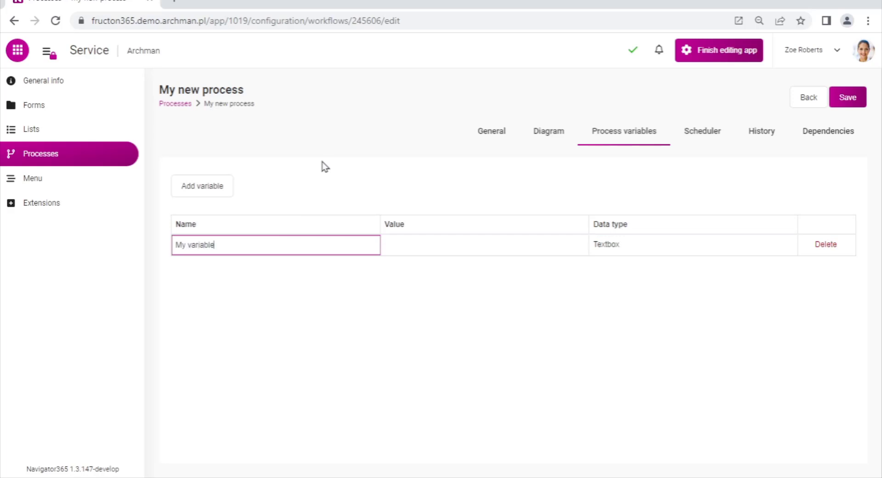
pyautogui.click(504, 242)
pyautogui.write('1')
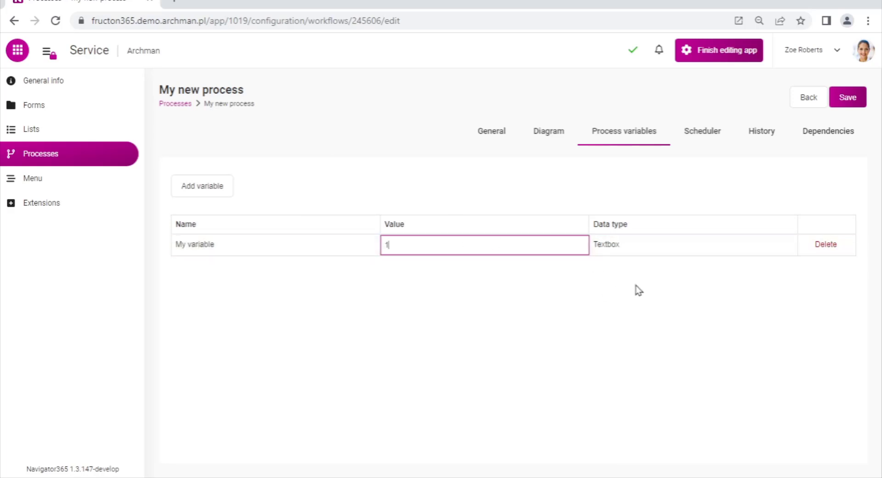
# Set the data type of My variable to Integer
pyautogui.click(751, 249)
pyautogui.click(785, 253)
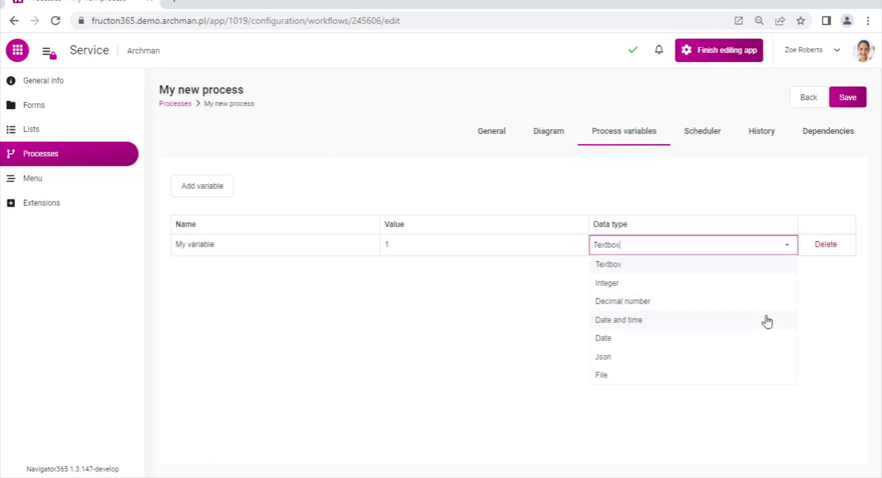
pyautogui.click(742, 283)
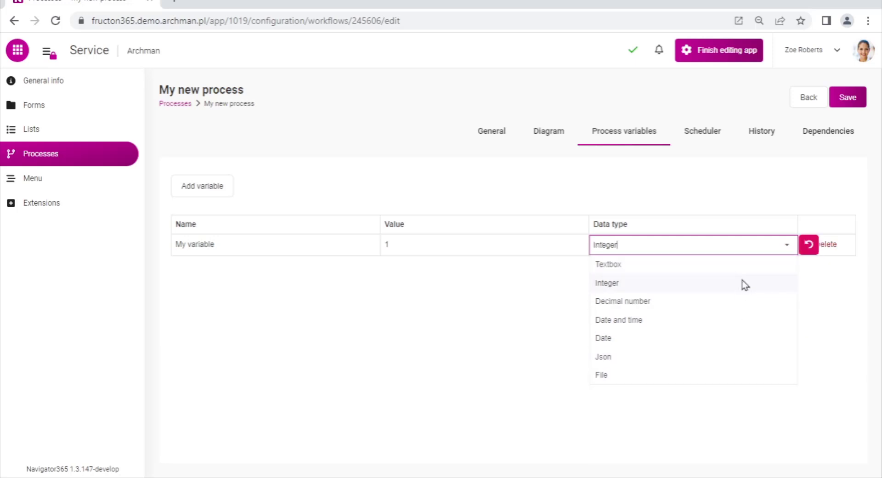
pyautogui.click(682, 297)
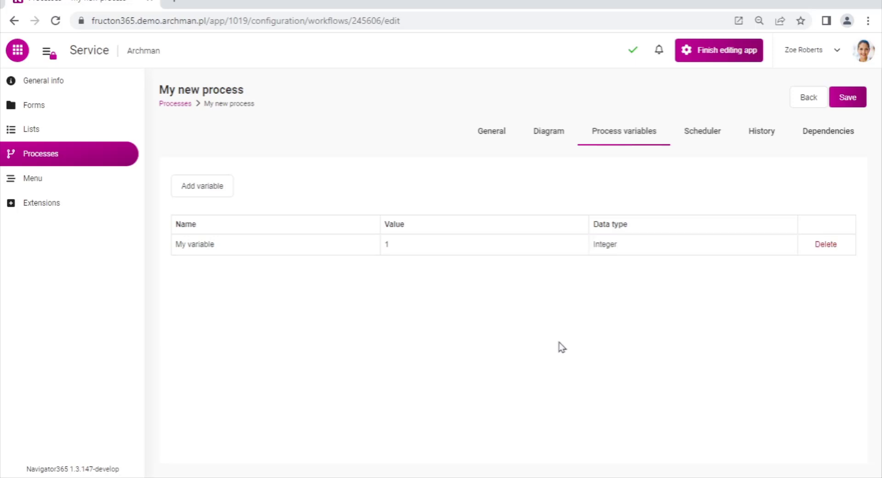
# Create a scheduled event for the process with the task name "My new scheduler"
pyautogui.click(702, 132)
pyautogui.click(211, 213)
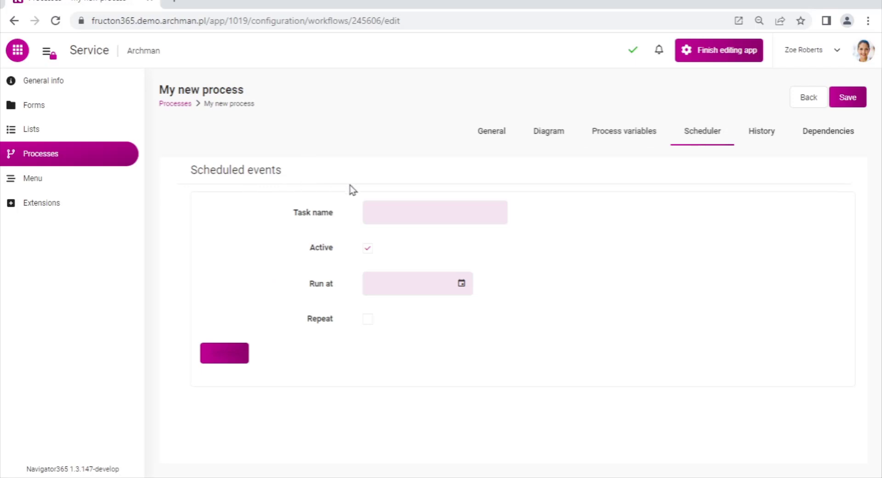
pyautogui.click(396, 209)
pyautogui.write('My new scheduler')
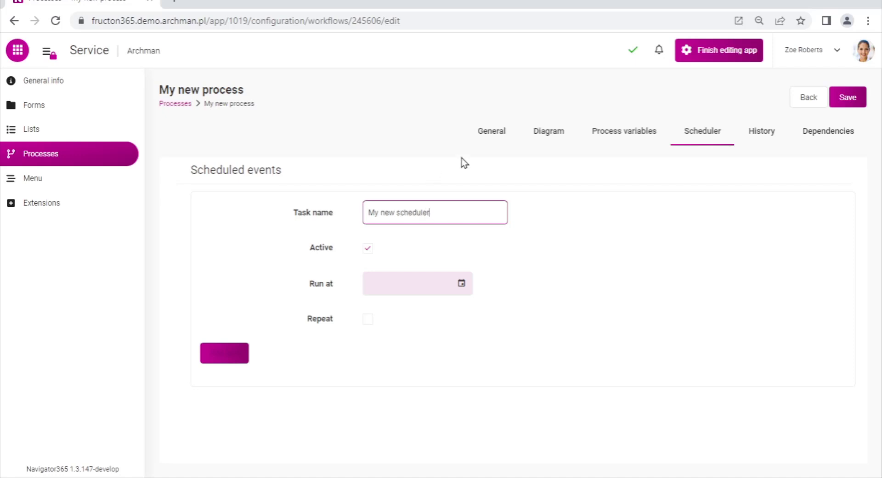
pyautogui.click(576, 221)
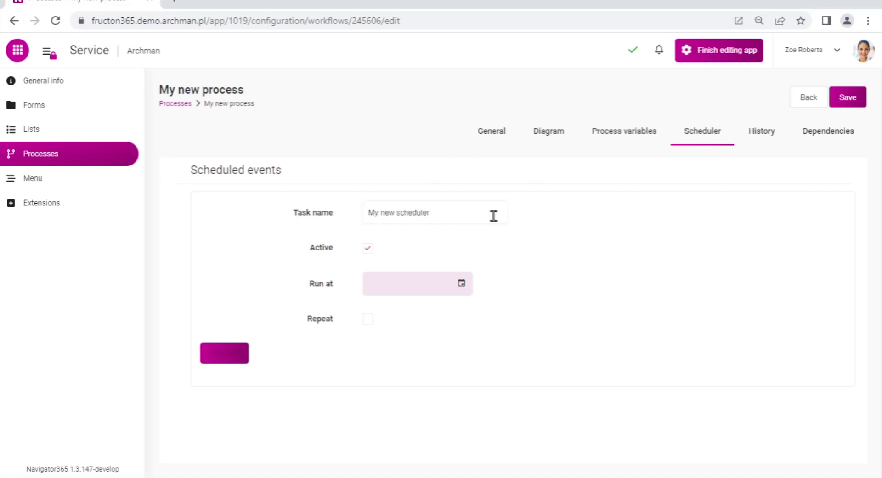
# Set the scheduled event's run time to 10/21/2022, 12:00 AM
pyautogui.click(461, 283)
pyautogui.click(503, 168)
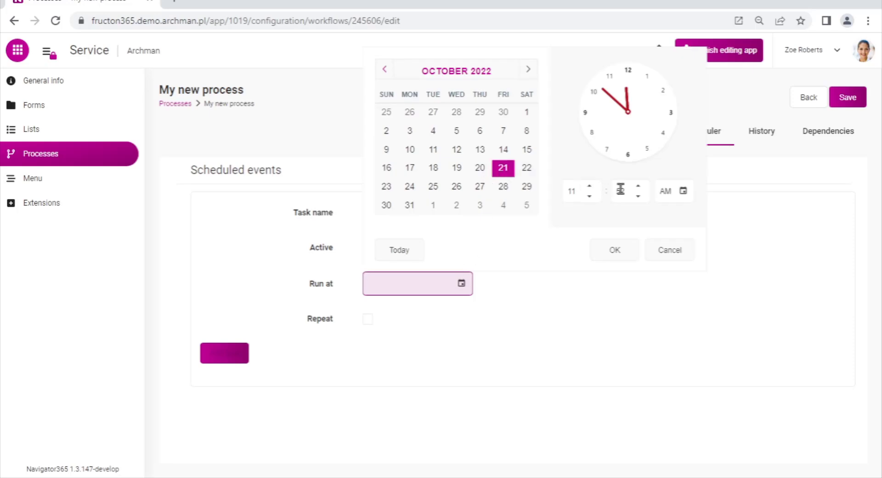
pyautogui.click(589, 185)
pyautogui.click(637, 186)
pyautogui.click(637, 186)
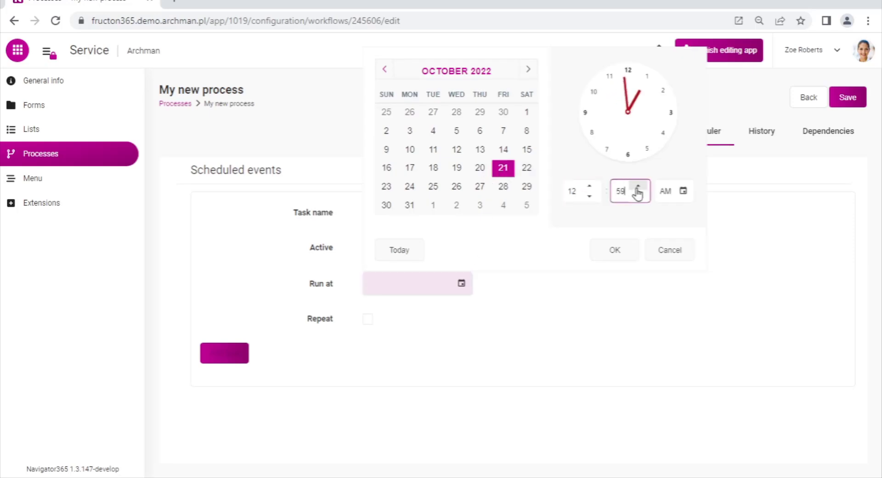
pyautogui.click(637, 186)
pyautogui.click(614, 249)
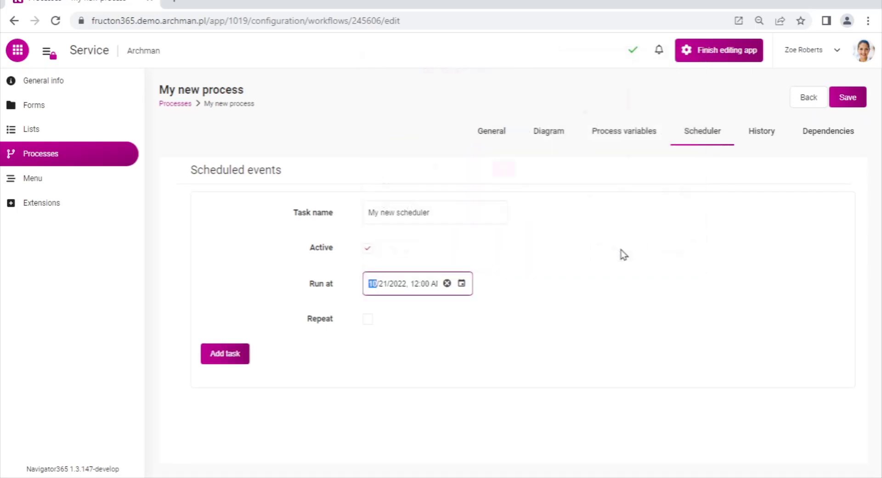
# Enable repetition for the scheduled event and try the Weekly mode, followed by the Monthly mode with day of month 1
pyautogui.click(368, 319)
pyautogui.scroll(-2, 456, 307)
pyautogui.click(456, 323)
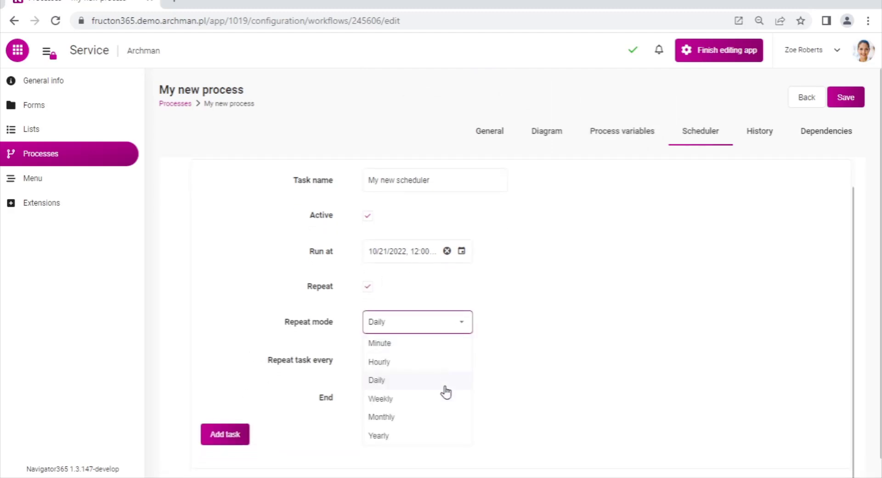
pyautogui.click(432, 399)
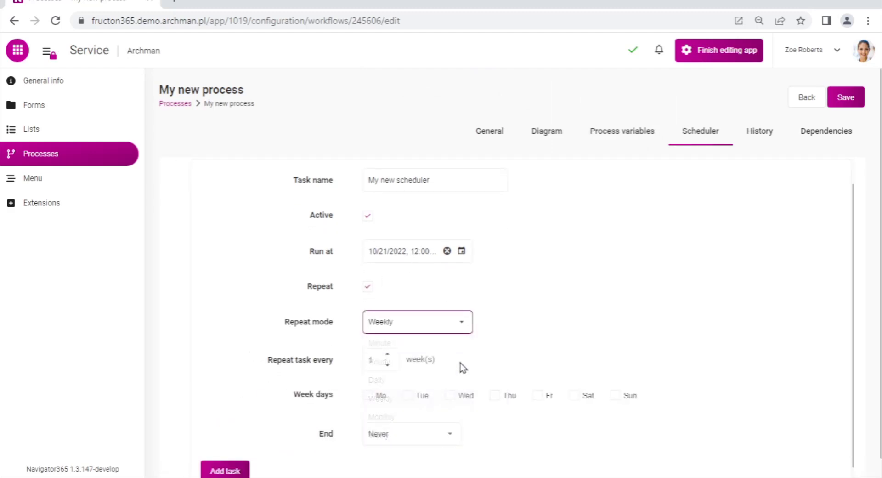
pyautogui.click(458, 324)
pyautogui.click(390, 393)
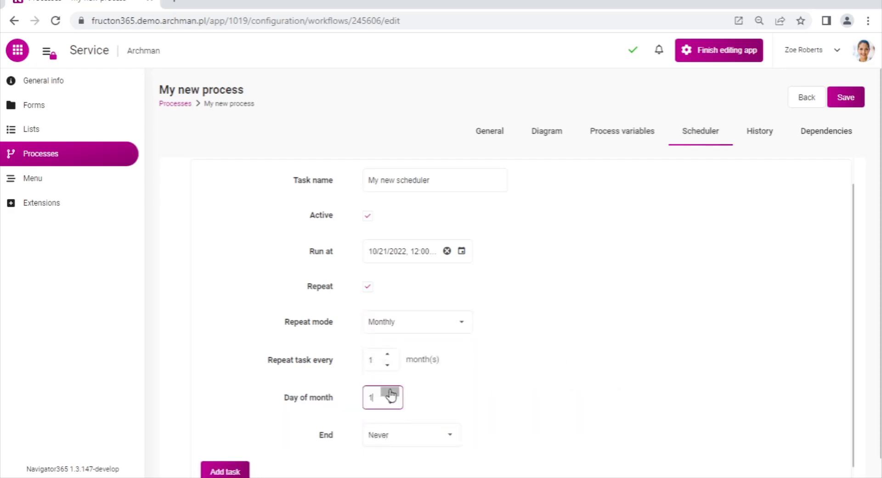
# Try the Yearly repeat mode with June as the month for the repetition
pyautogui.click(464, 327)
pyautogui.click(427, 440)
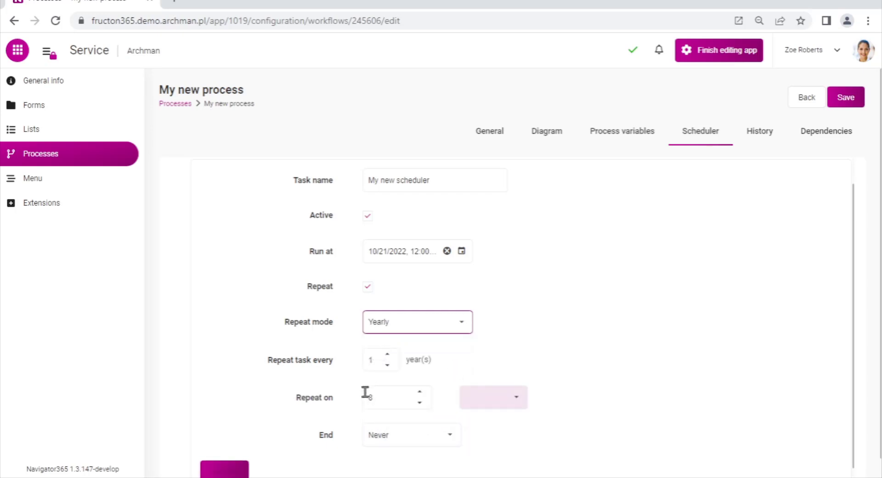
pyautogui.click(517, 398)
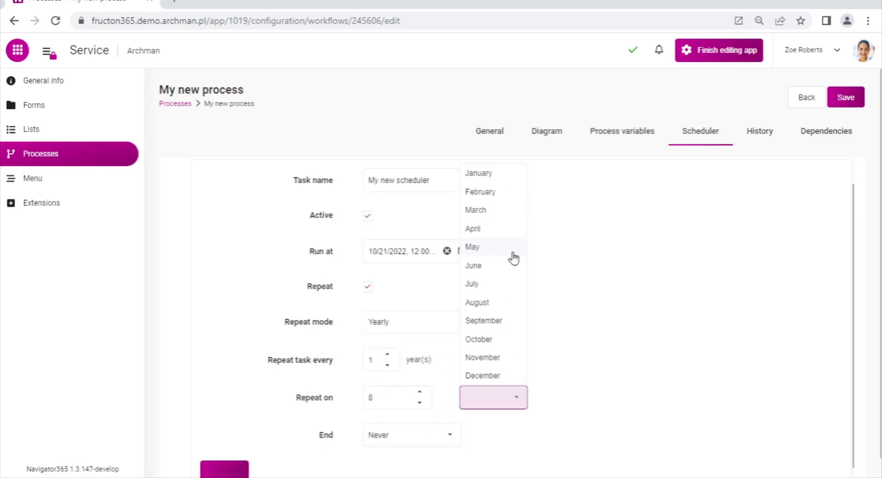
pyautogui.click(509, 271)
pyautogui.scroll(-1, 592, 301)
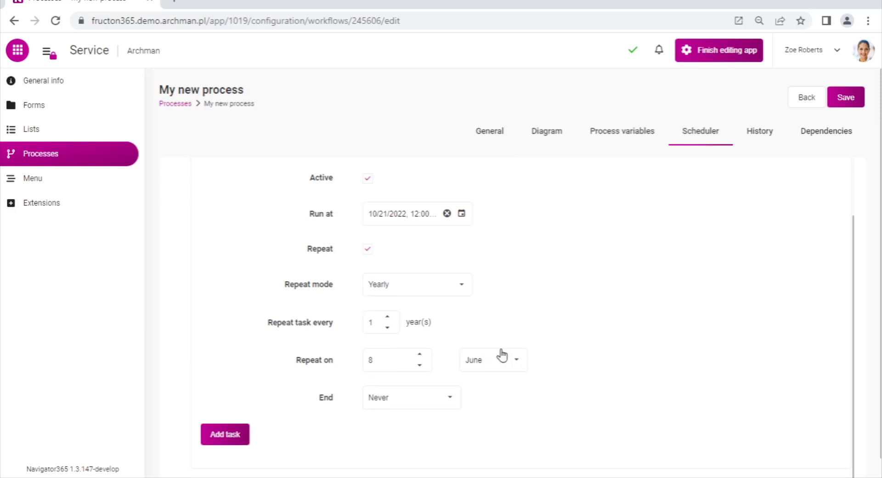
# Try the Date & hour and After end options for the repetition, and return the end setting to Never
pyautogui.click(453, 400)
pyautogui.click(425, 434)
pyautogui.scroll(-1, 442, 404)
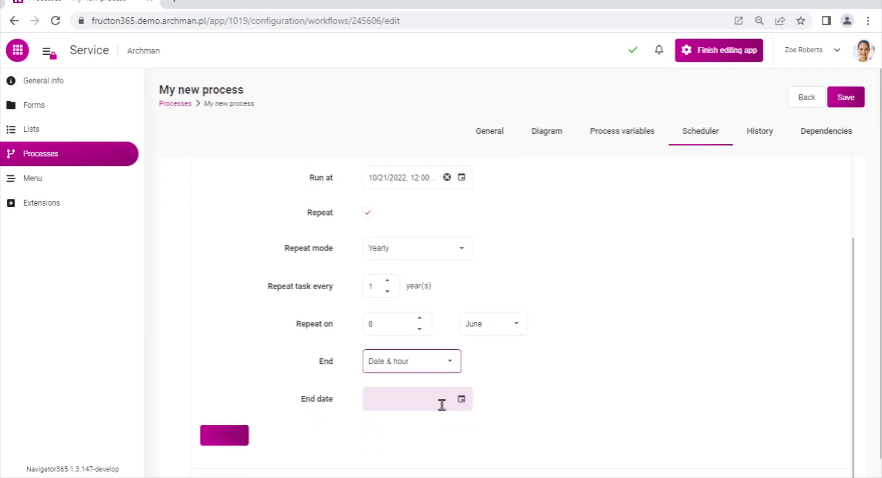
pyautogui.click(447, 369)
pyautogui.click(409, 420)
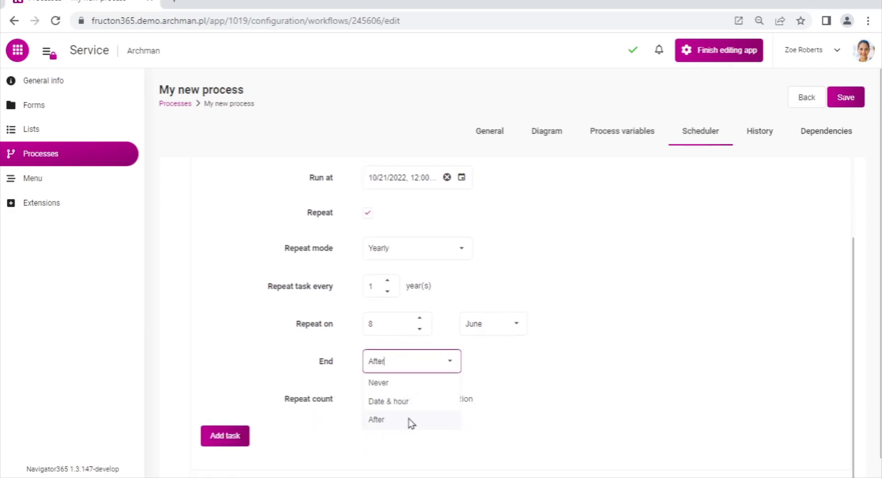
pyautogui.click(448, 366)
pyautogui.click(379, 380)
# Set the scheduled event's repeat mode to Daily and save the process
pyautogui.click(462, 288)
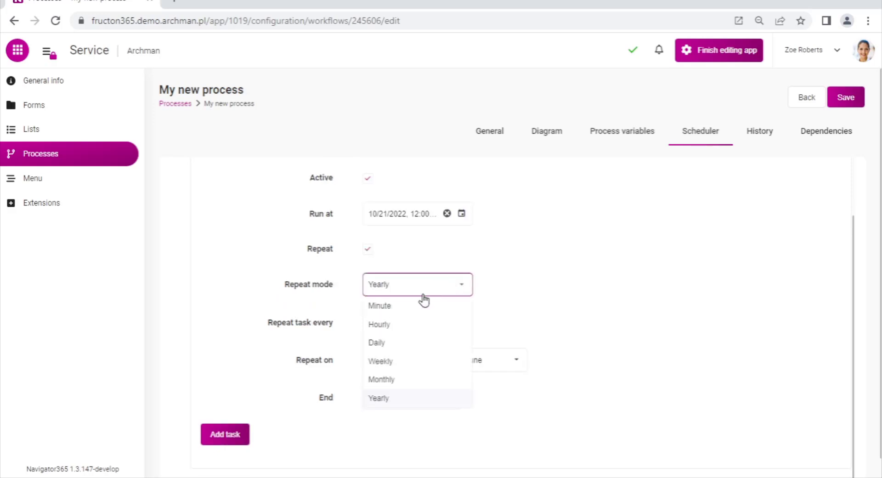
pyautogui.click(401, 345)
pyautogui.scroll(1, 534, 289)
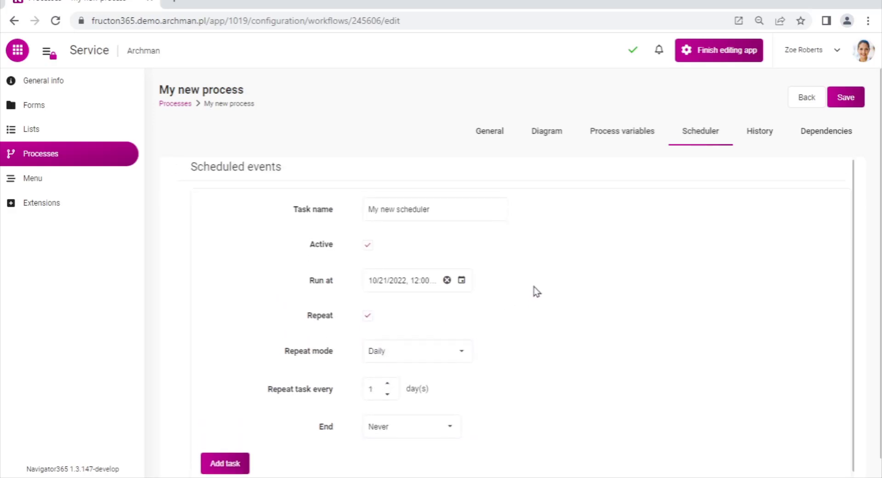
pyautogui.click(848, 93)
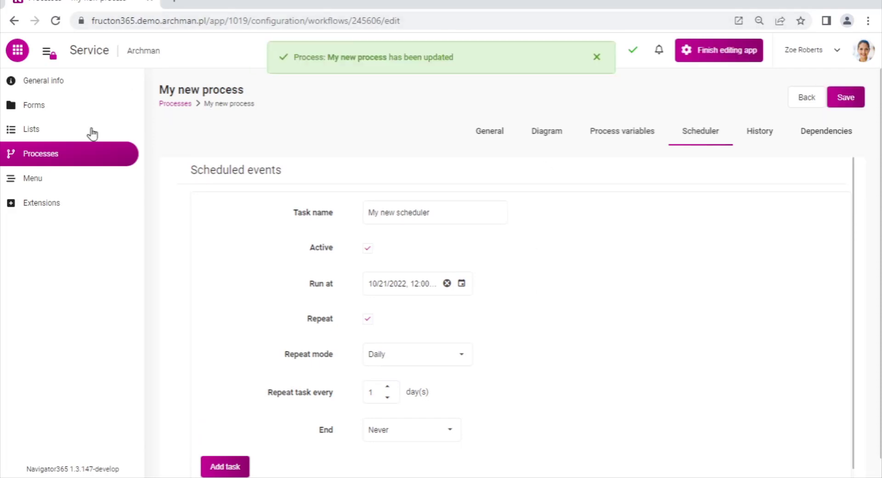
# Open the Ticket processing process from the process list and examine its startup history
pyautogui.click(36, 162)
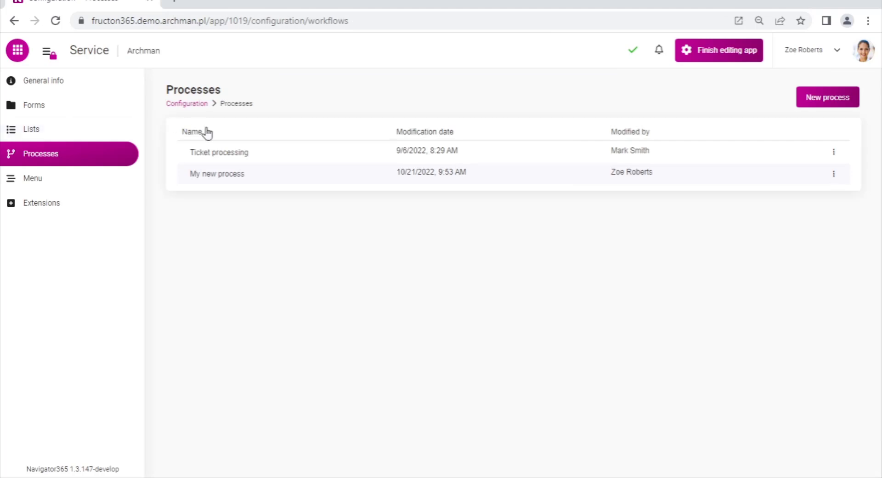
pyautogui.click(237, 152)
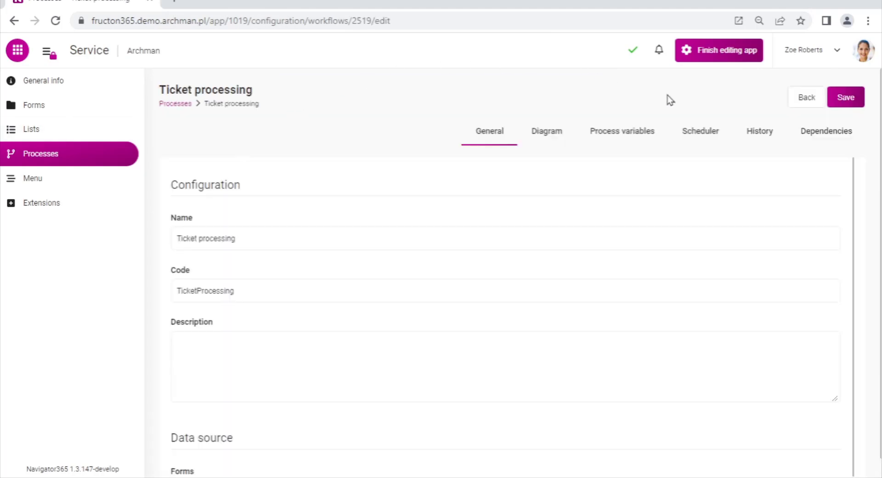
pyautogui.click(760, 133)
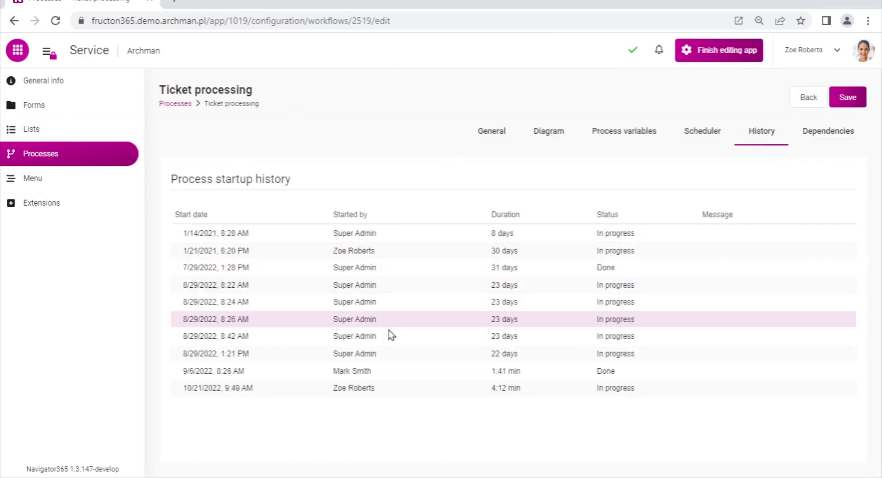
# Review the Ticket processing dependencies, opening the Ticket form that uses the process and closing it again
pyautogui.click(826, 134)
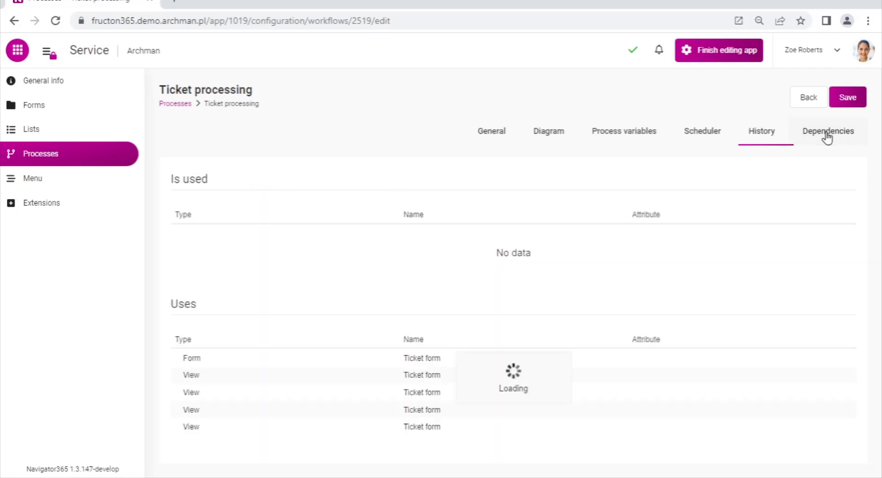
pyautogui.click(306, 238)
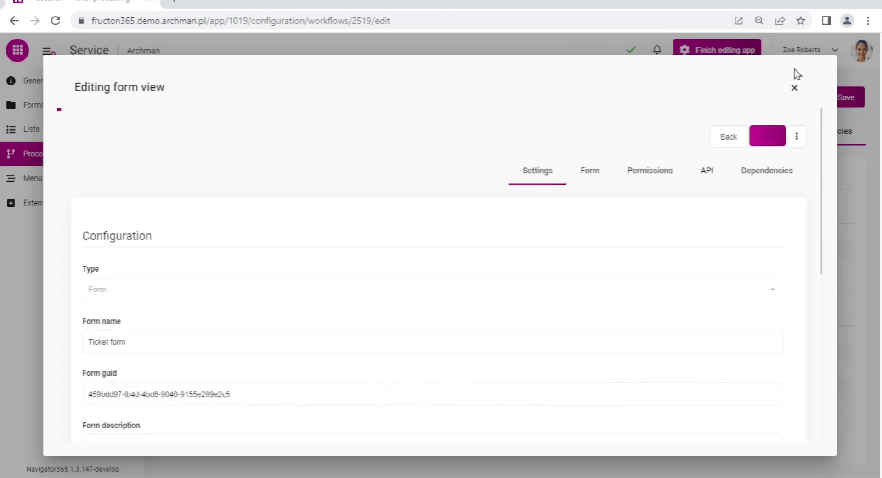
pyautogui.click(794, 88)
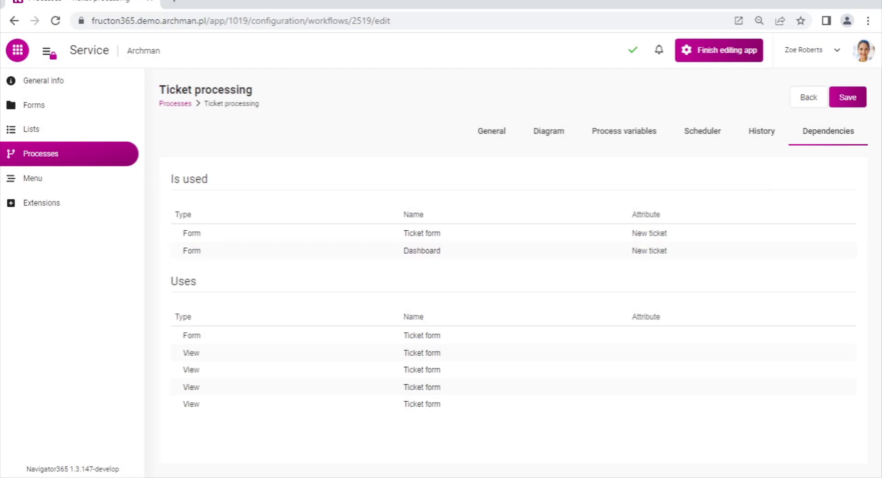